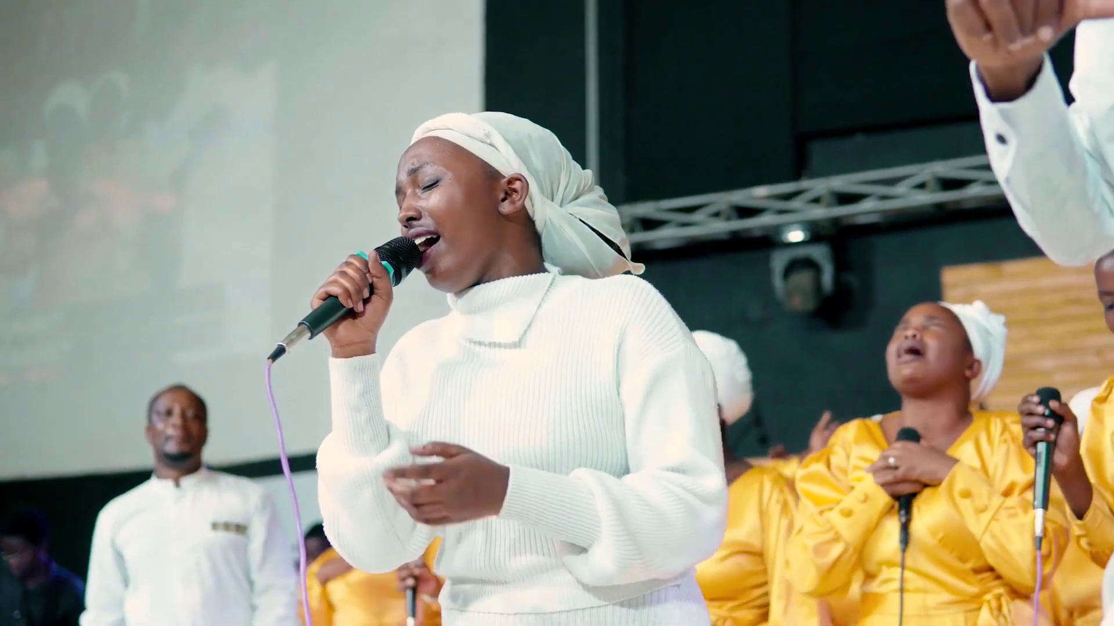
Exit full-screen playback and return near the start of the concert footage
{"action": "key", "text": "Escape"}
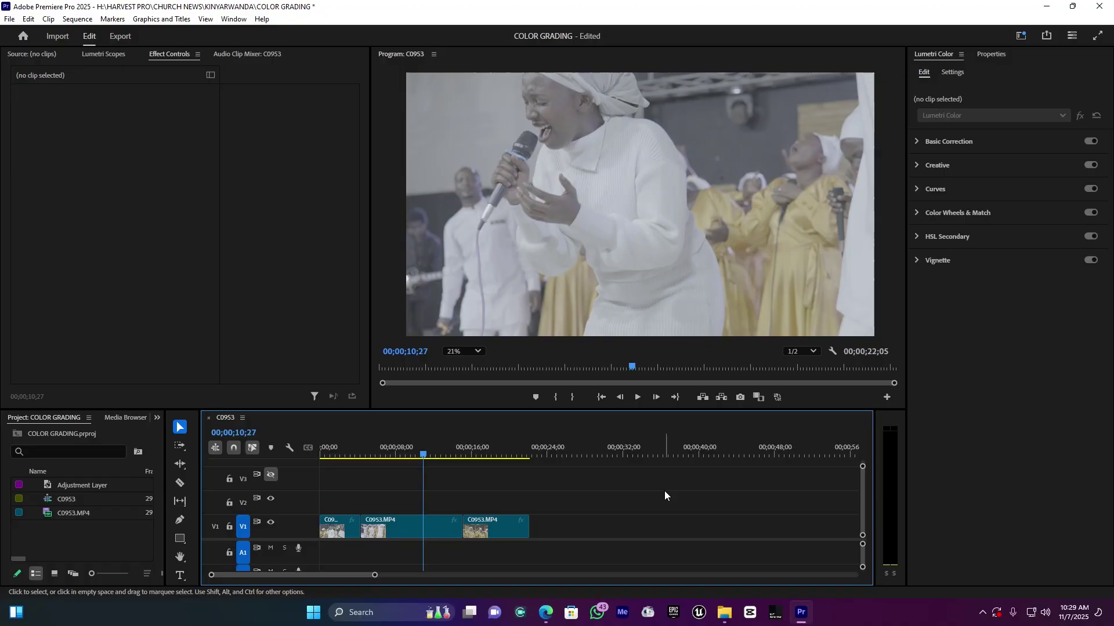
{"action": "left_click", "coordinate": [400, 451]}
{"action": "left_click", "coordinate": [344, 453]}
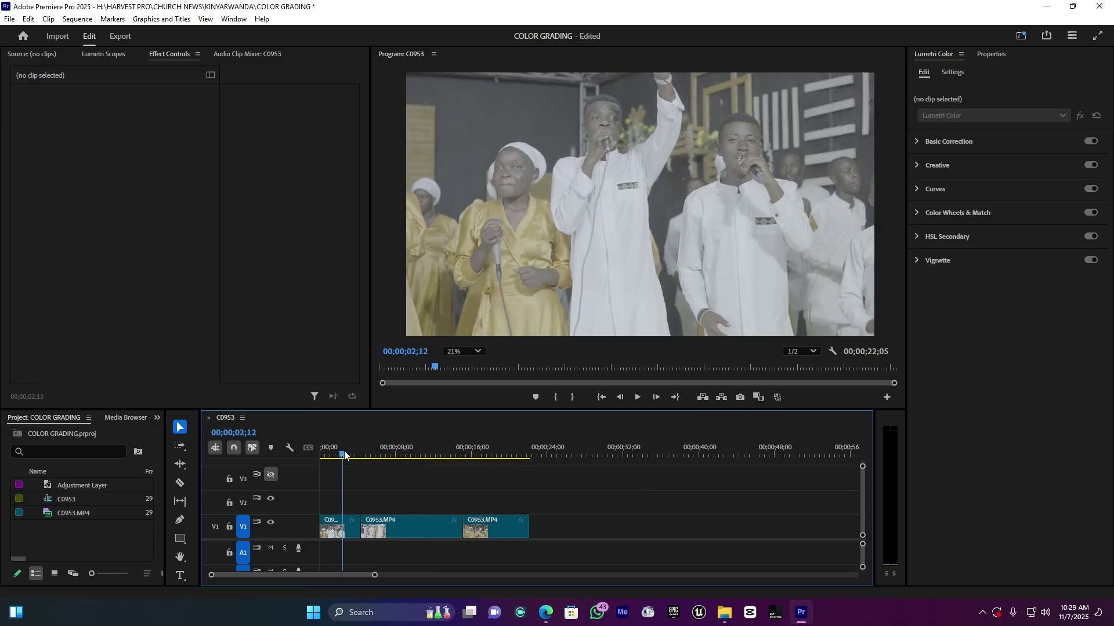
Preview the ungraded footage around 16, 11 and 6 seconds and at 00;00;17;25
{"action": "left_click_drag", "start_coordinate": [433, 452], "coordinate": [478, 450]}
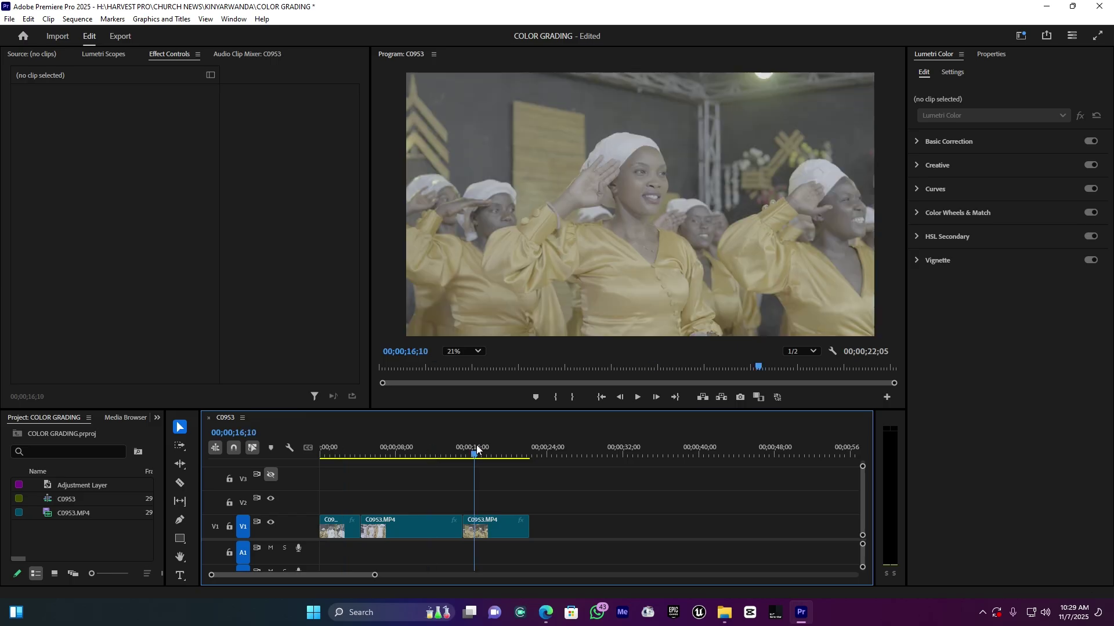
{"action": "left_click", "coordinate": [432, 450]}
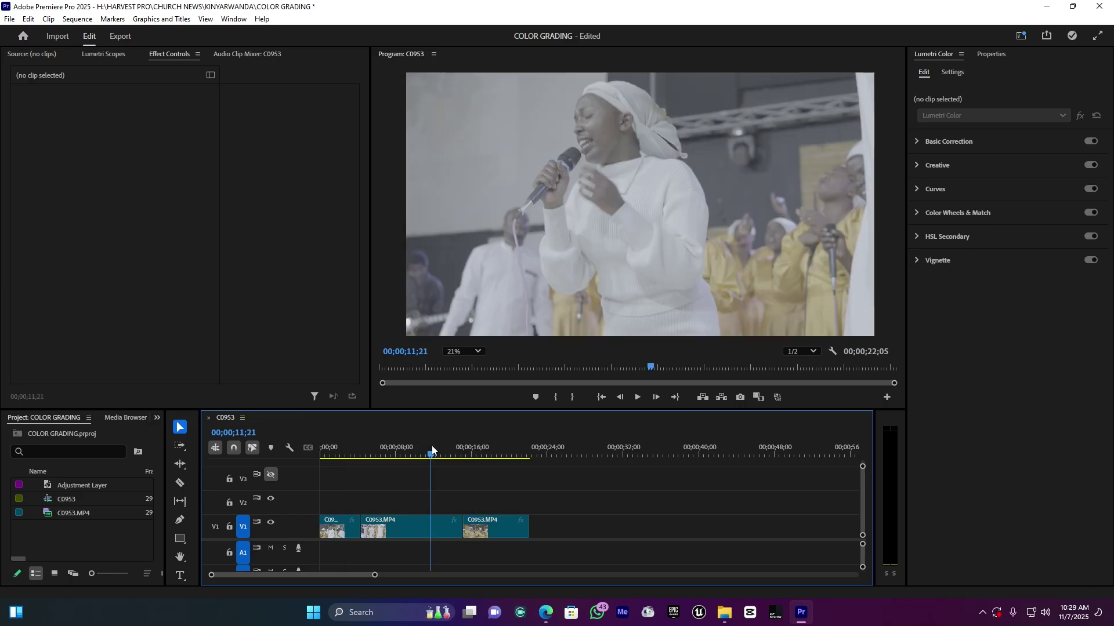
{"action": "left_click", "coordinate": [378, 452]}
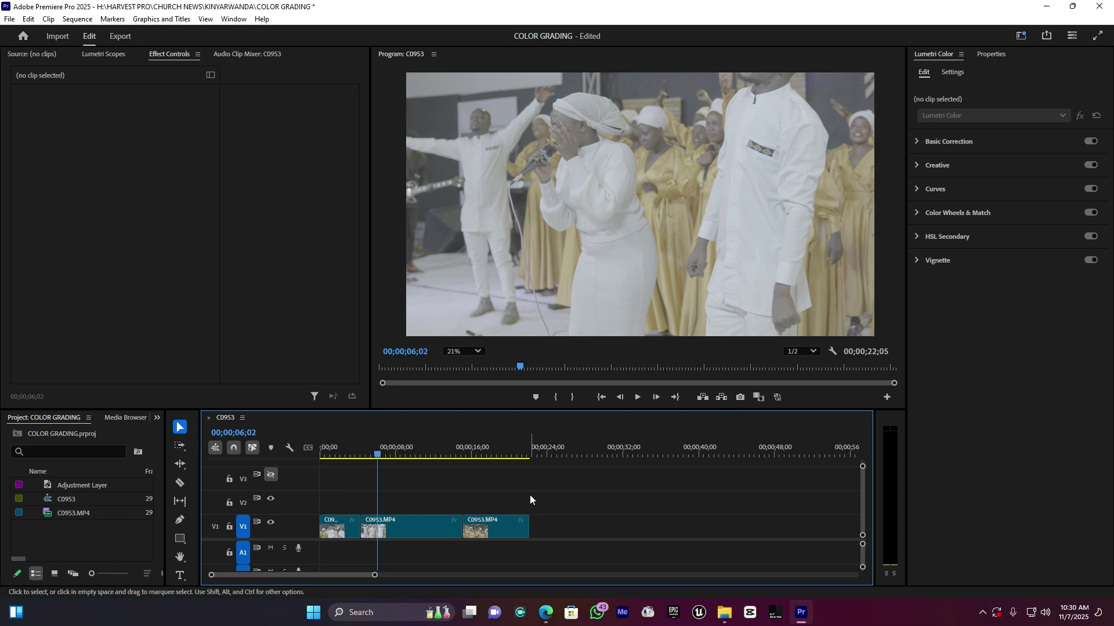
{"action": "left_click", "coordinate": [489, 450]}
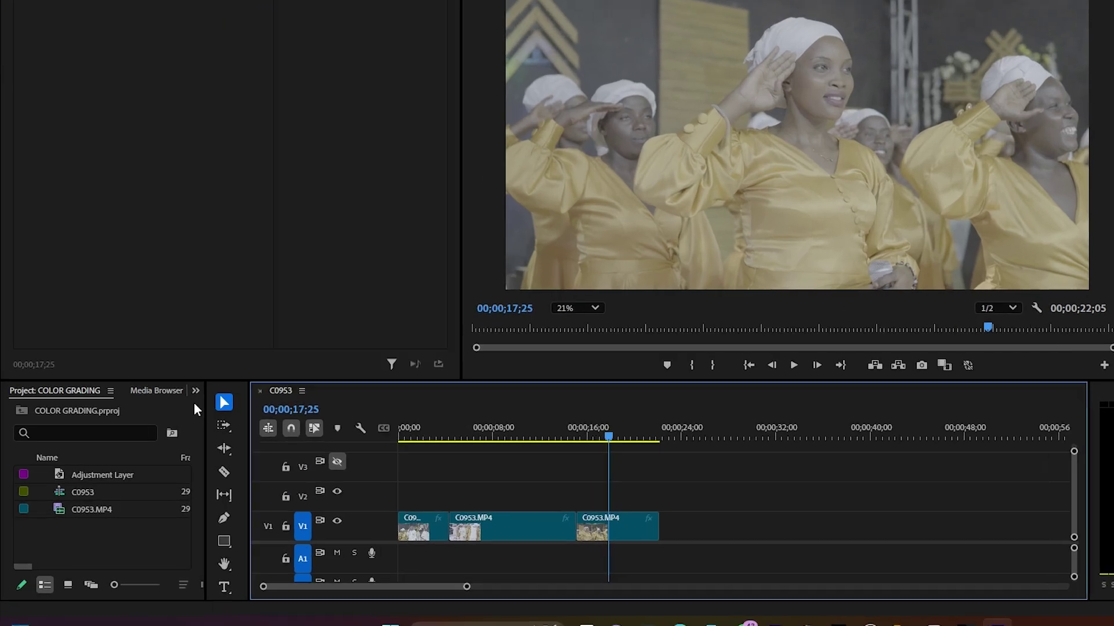
{"action": "left_click", "coordinate": [158, 417]}
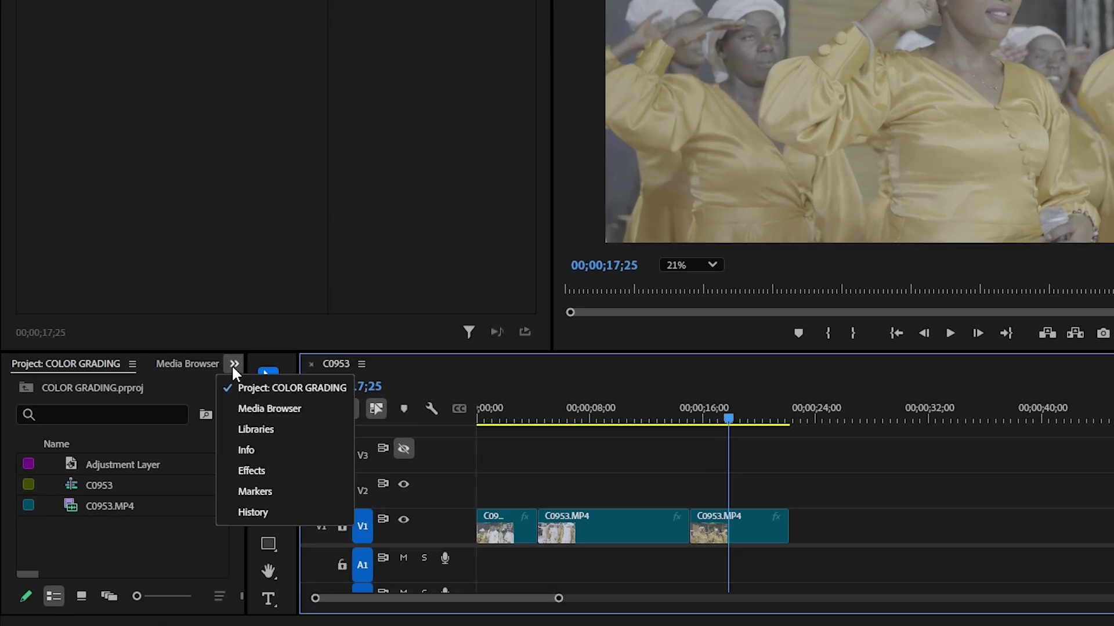
Create a 3840×2160 adjustment layer and stretch it on V2 over all three clips to 00;00;22;05
{"action": "left_click", "coordinate": [257, 387]}
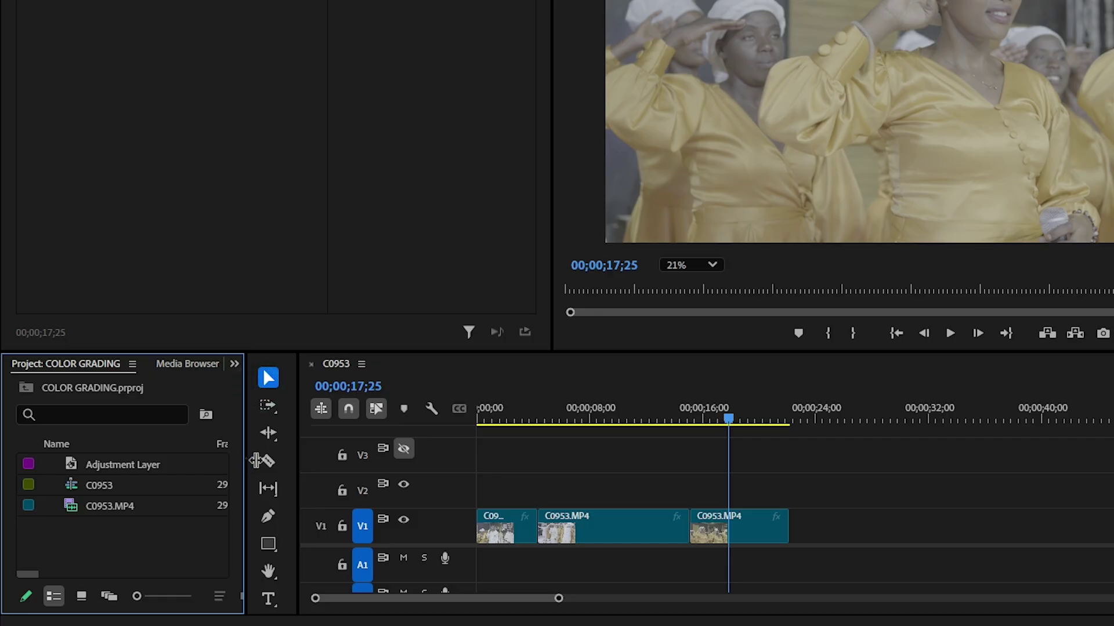
{"action": "left_click_drag", "start_coordinate": [243, 459], "coordinate": [385, 459]}
{"action": "left_click", "coordinate": [331, 598]}
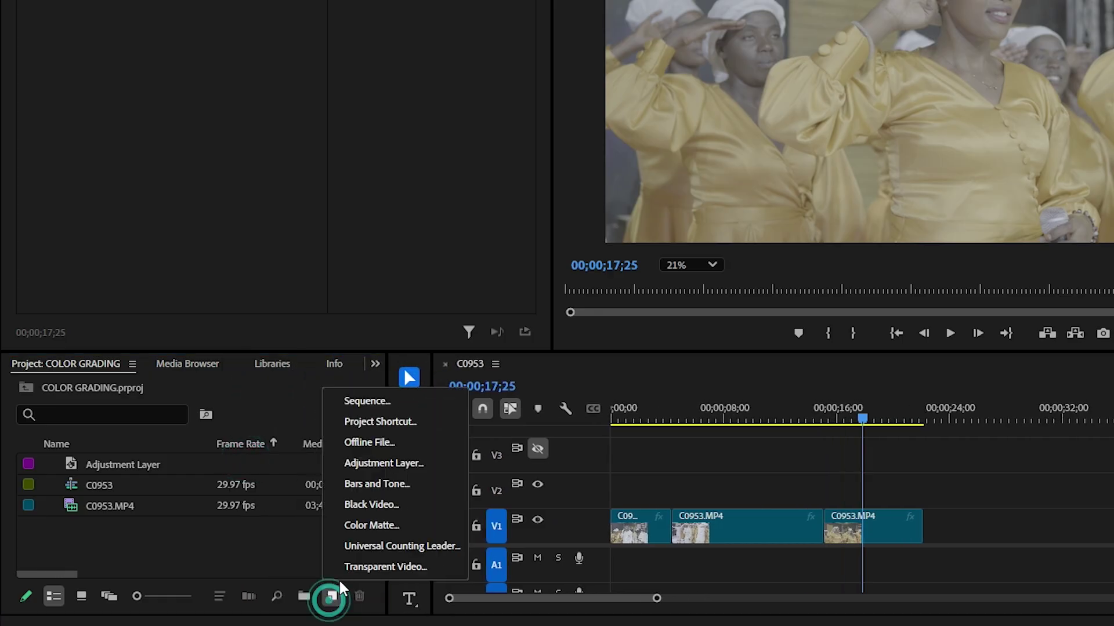
{"action": "left_click", "coordinate": [397, 464]}
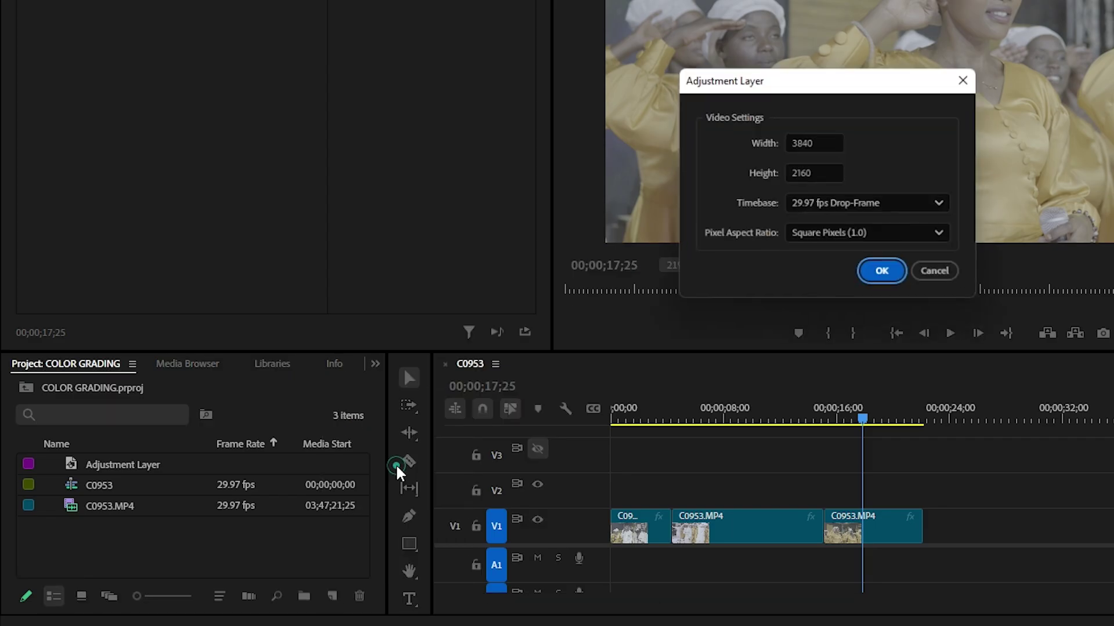
{"action": "left_click", "coordinate": [884, 276]}
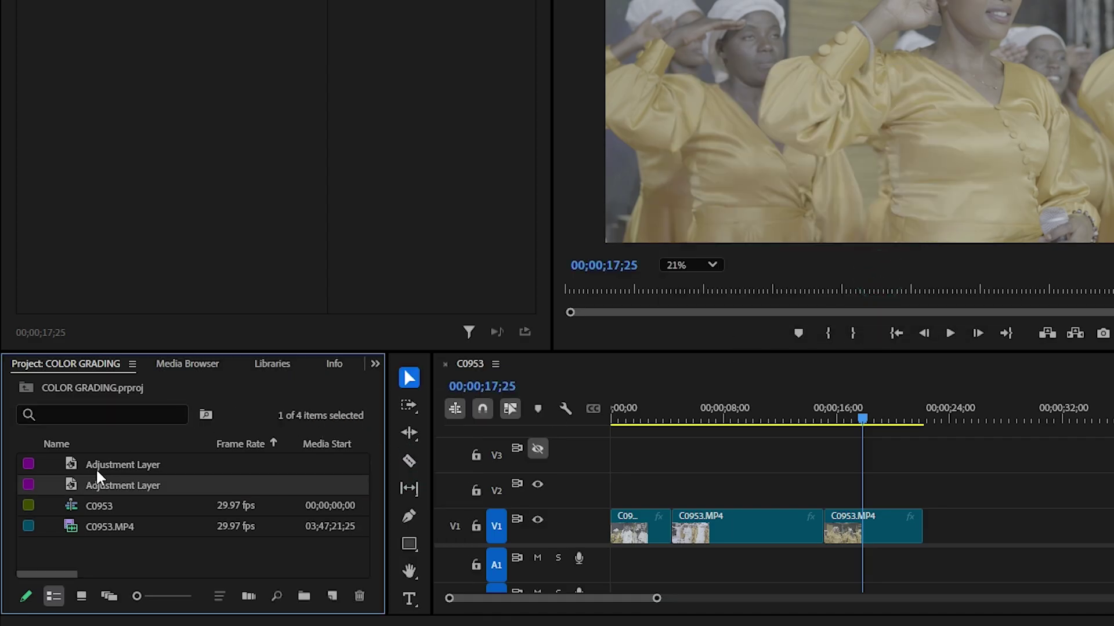
{"action": "left_click_drag", "start_coordinate": [88, 484], "coordinate": [600, 491]}
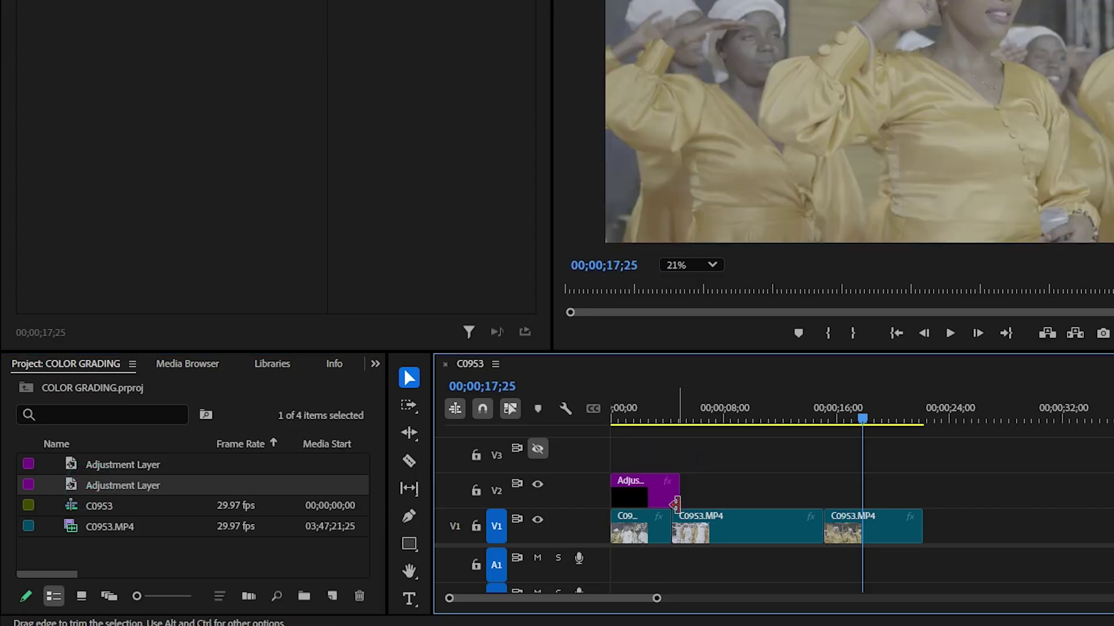
{"action": "left_click_drag", "start_coordinate": [679, 493], "coordinate": [910, 493]}
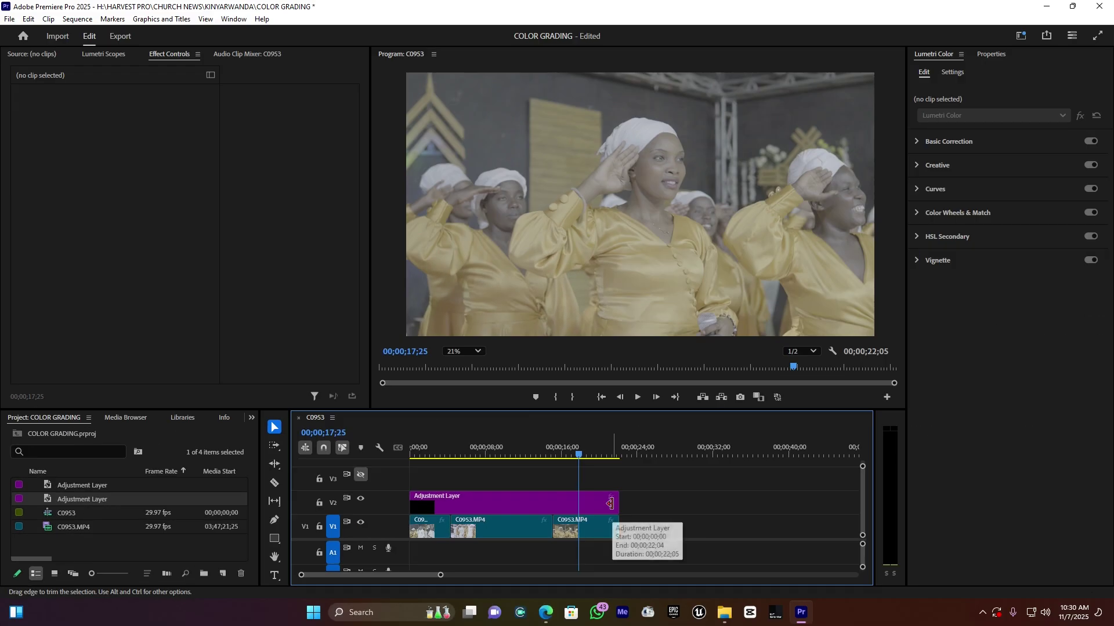
Select the adjustment layer, switch to the Color workspace, and expand Lumetri's Basic Correction
{"action": "left_click", "coordinate": [538, 505]}
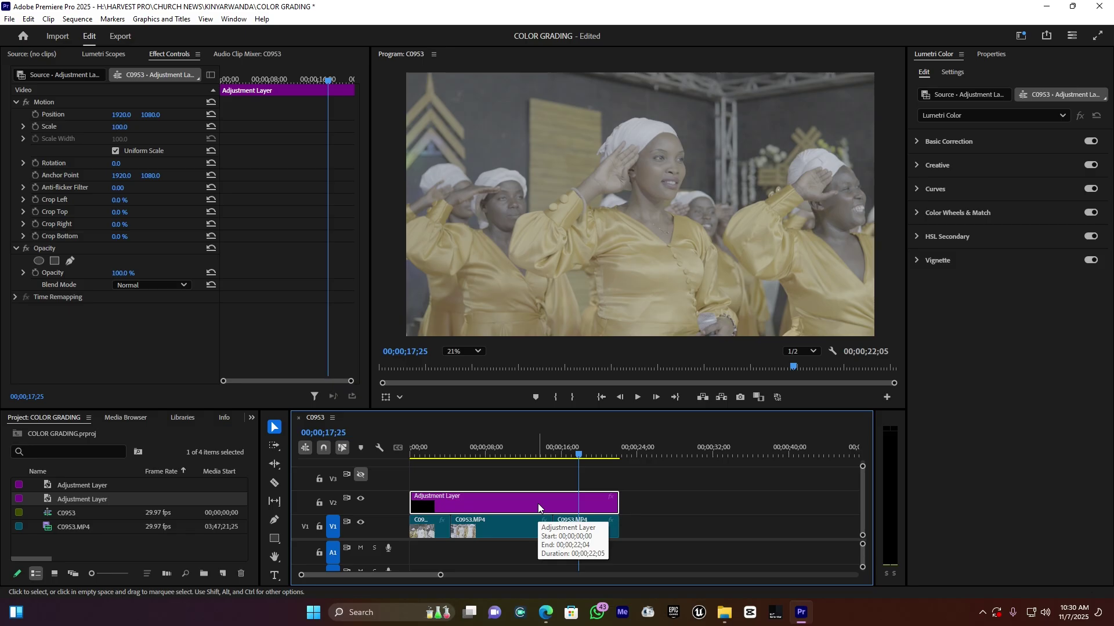
{"action": "left_click", "coordinate": [1020, 38]}
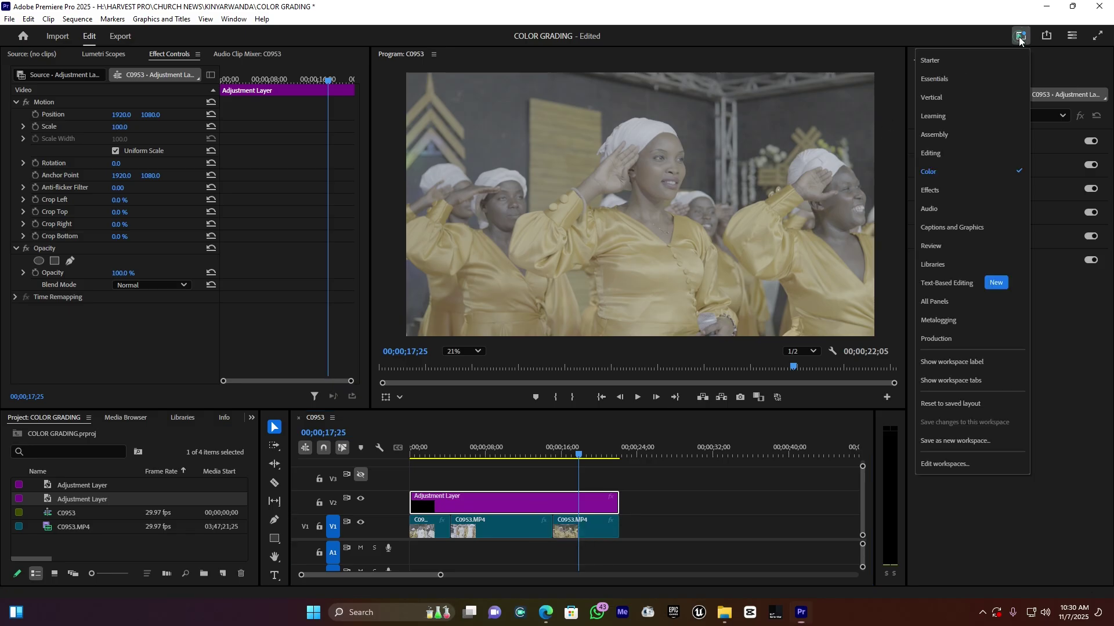
{"action": "left_click", "coordinate": [952, 172]}
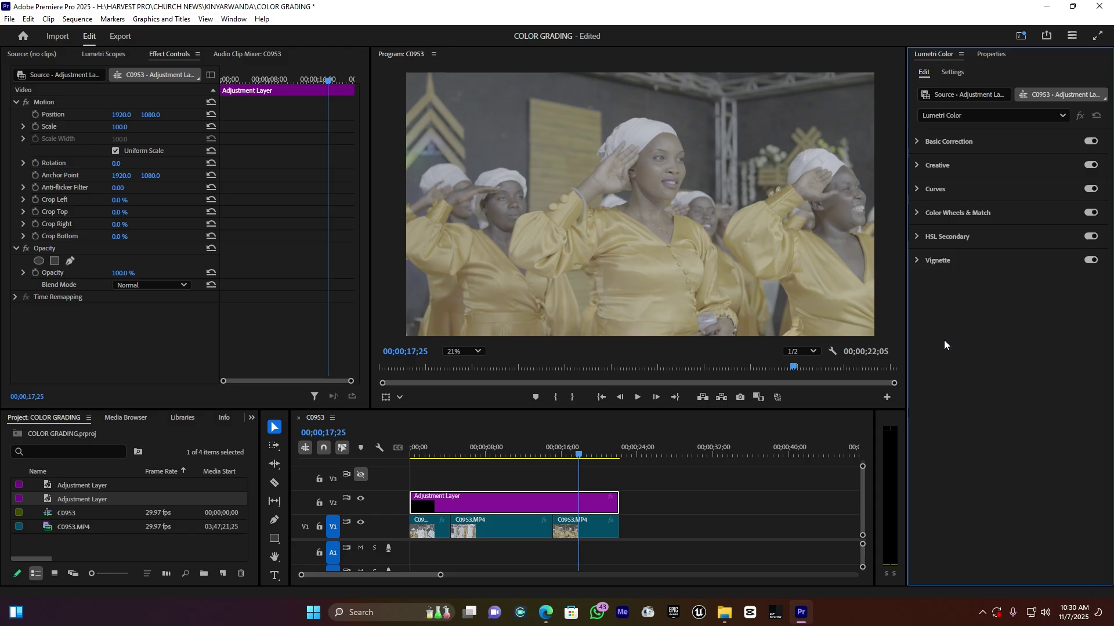
{"action": "left_click", "coordinate": [969, 142]}
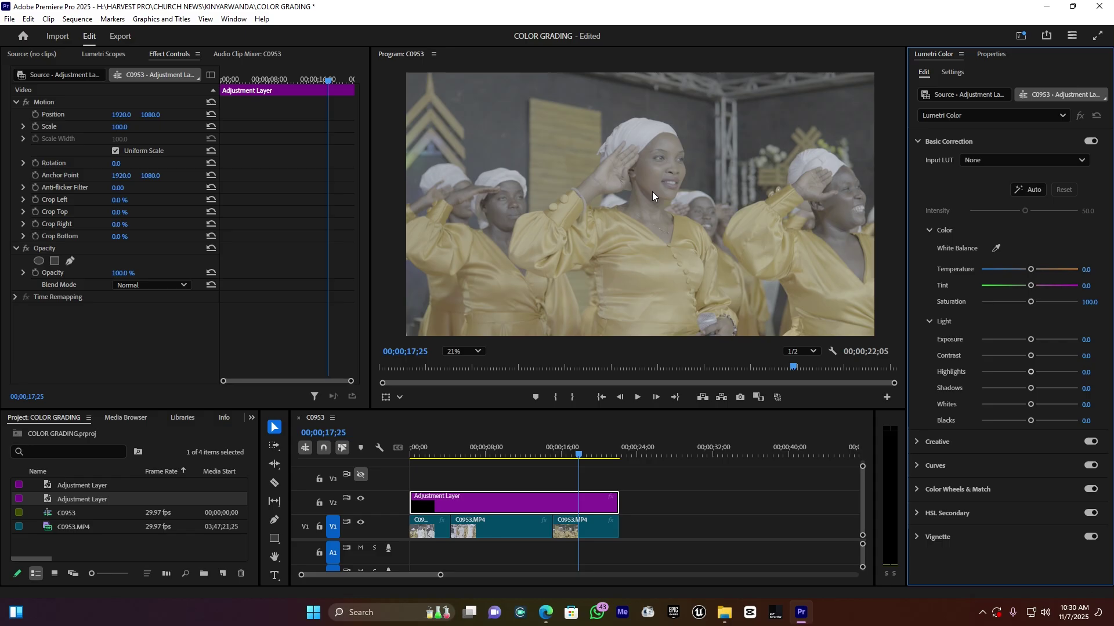
Scrub back to an earlier frame and show the Input LUT choices in Basic Correction
{"action": "mouse_move", "coordinate": [505, 456]}
{"action": "left_mouse_down"}
{"action": "mouse_move", "coordinate": [440, 455]}
{"action": "mouse_move", "coordinate": [571, 445]}
{"action": "left_mouse_up"}
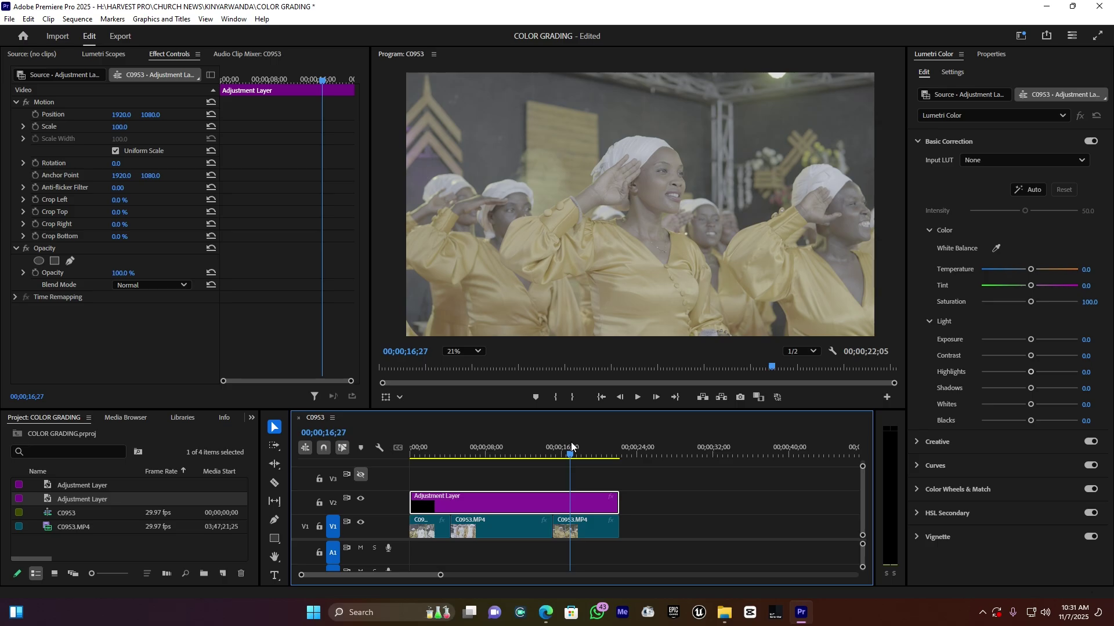
{"action": "left_click", "coordinate": [1000, 158]}
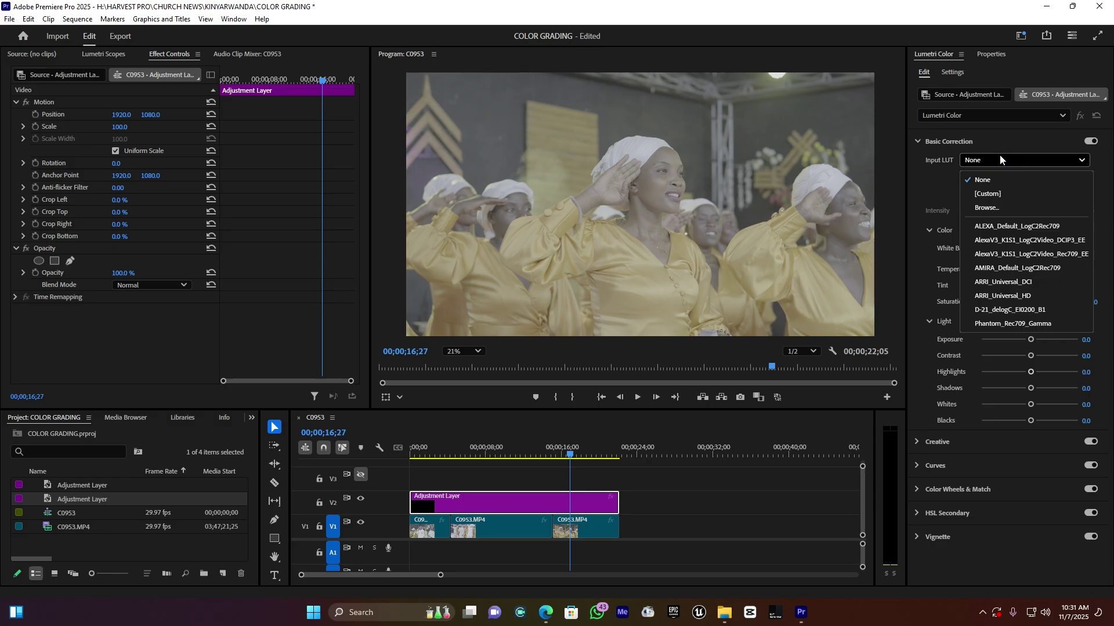
Load U-SONY-S-LOG3-V1-LTR.cube as the adjustment layer's Input LUT
{"action": "left_click", "coordinate": [999, 210]}
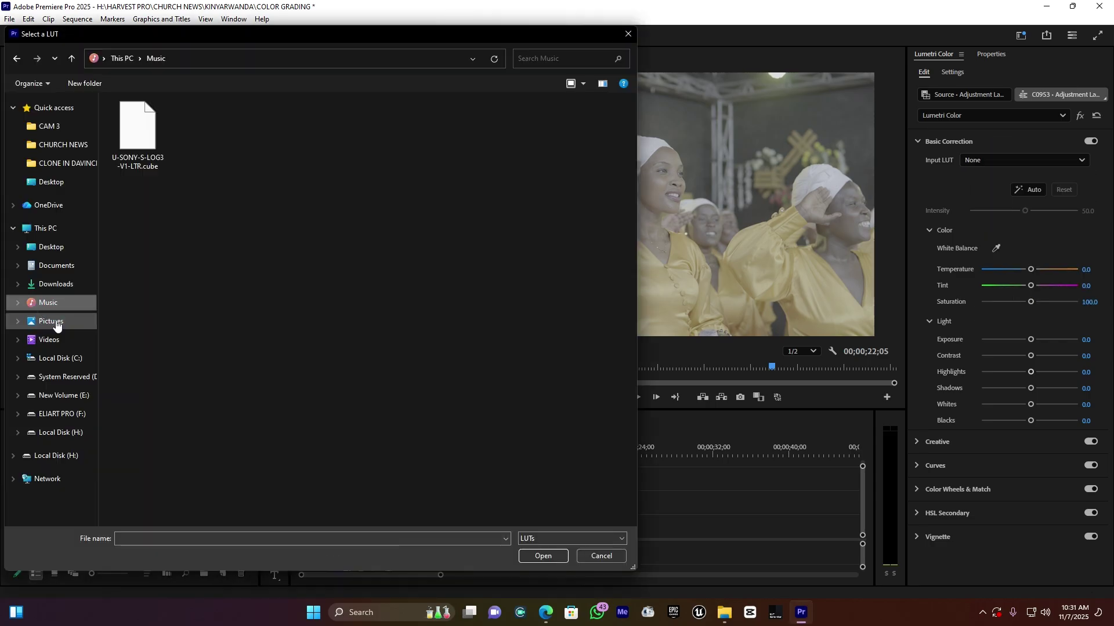
{"action": "left_click", "coordinate": [135, 149]}
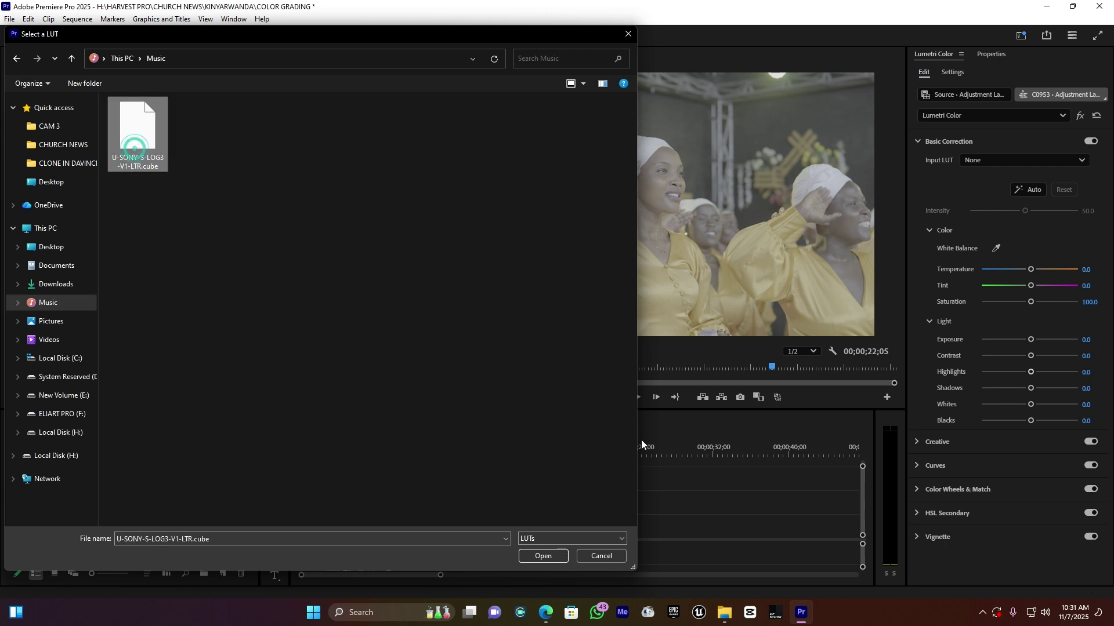
{"action": "left_click", "coordinate": [545, 555]}
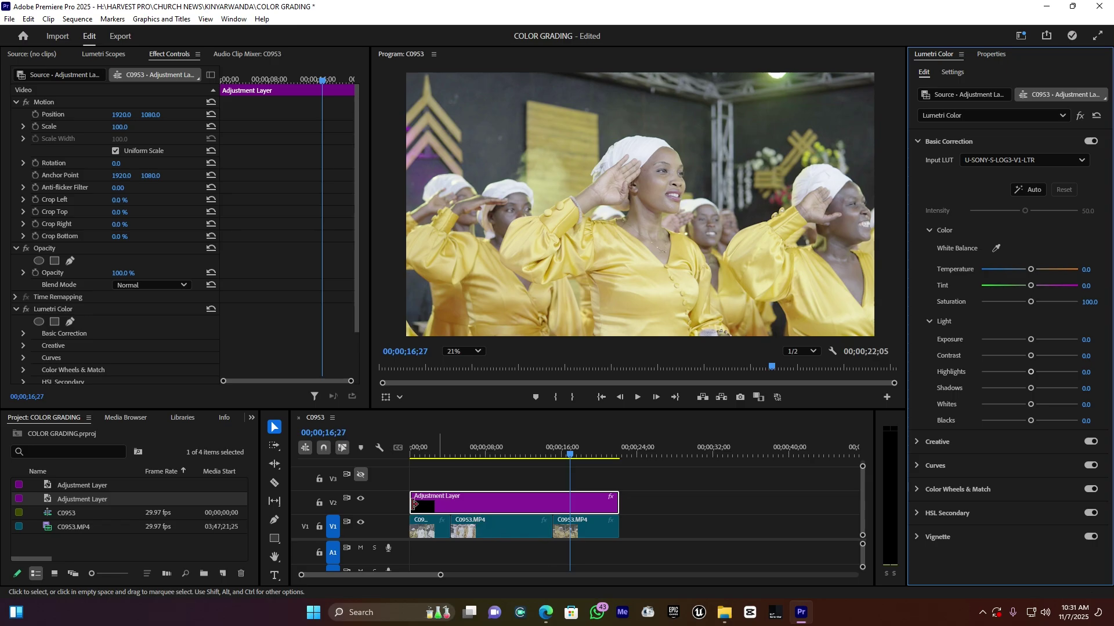
{"action": "left_click", "coordinate": [361, 498]}
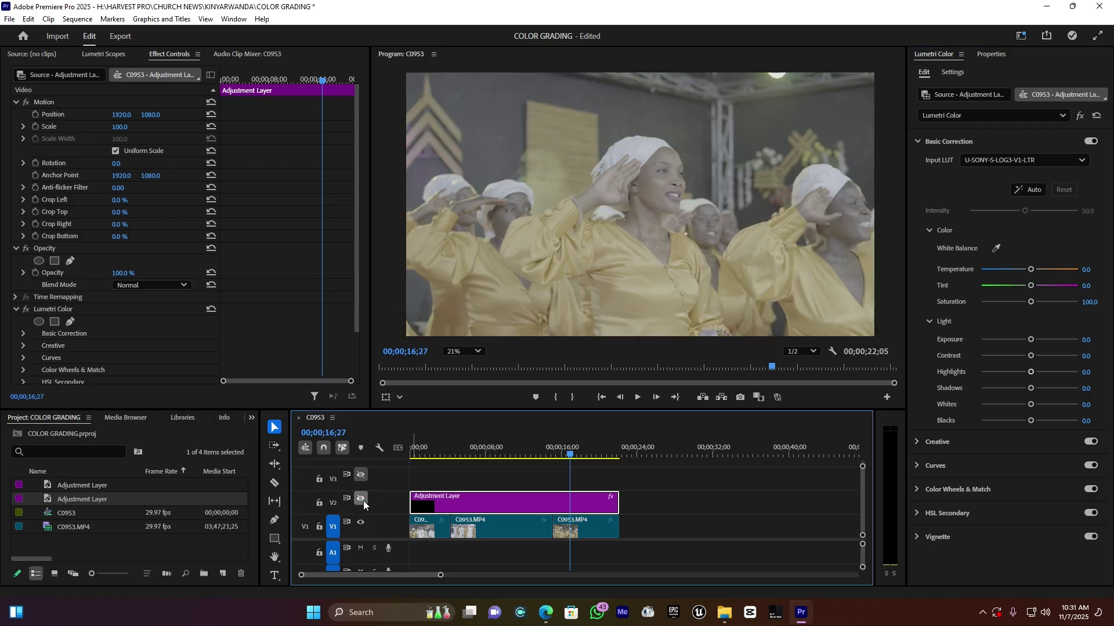
{"action": "left_click", "coordinate": [362, 500]}
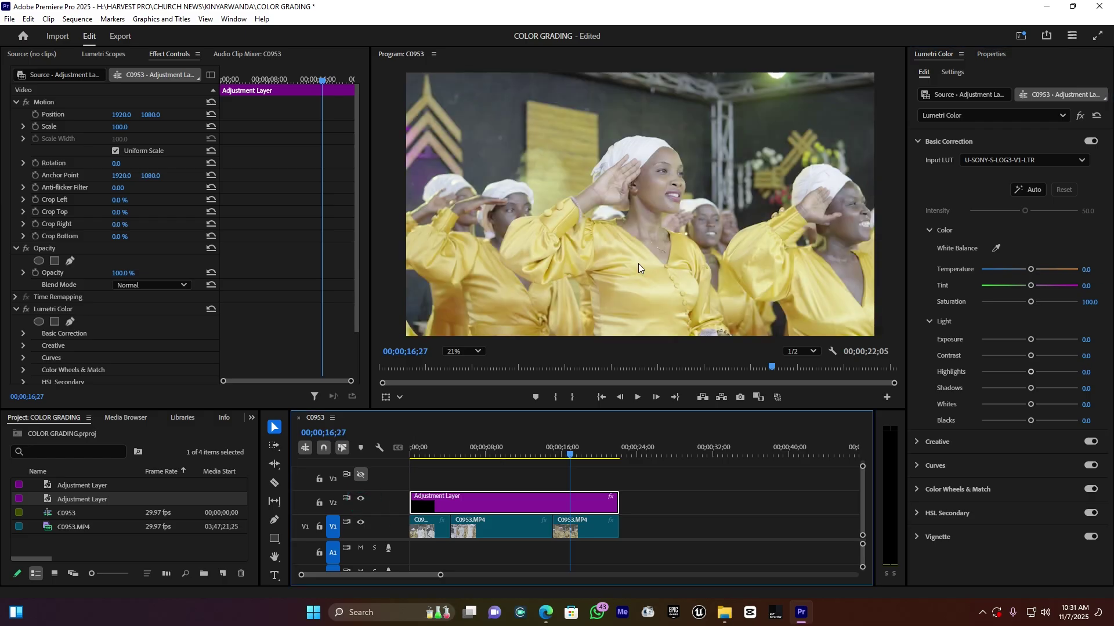
{"action": "left_click_drag", "start_coordinate": [522, 452], "coordinate": [450, 451]}
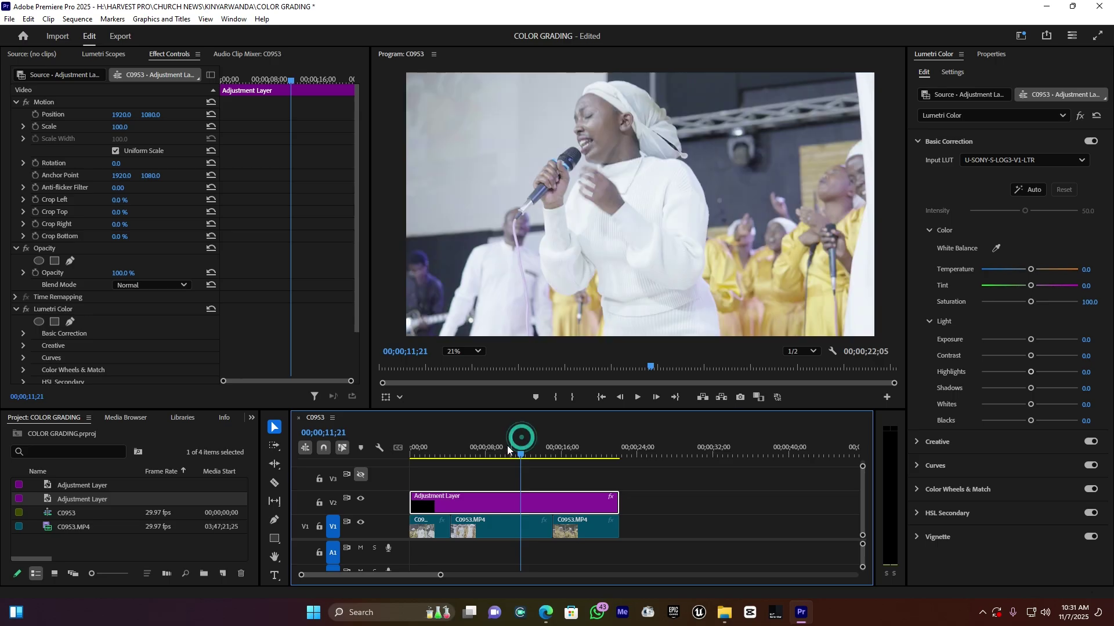
{"action": "left_click", "coordinate": [449, 451]}
{"action": "left_click", "coordinate": [574, 448]}
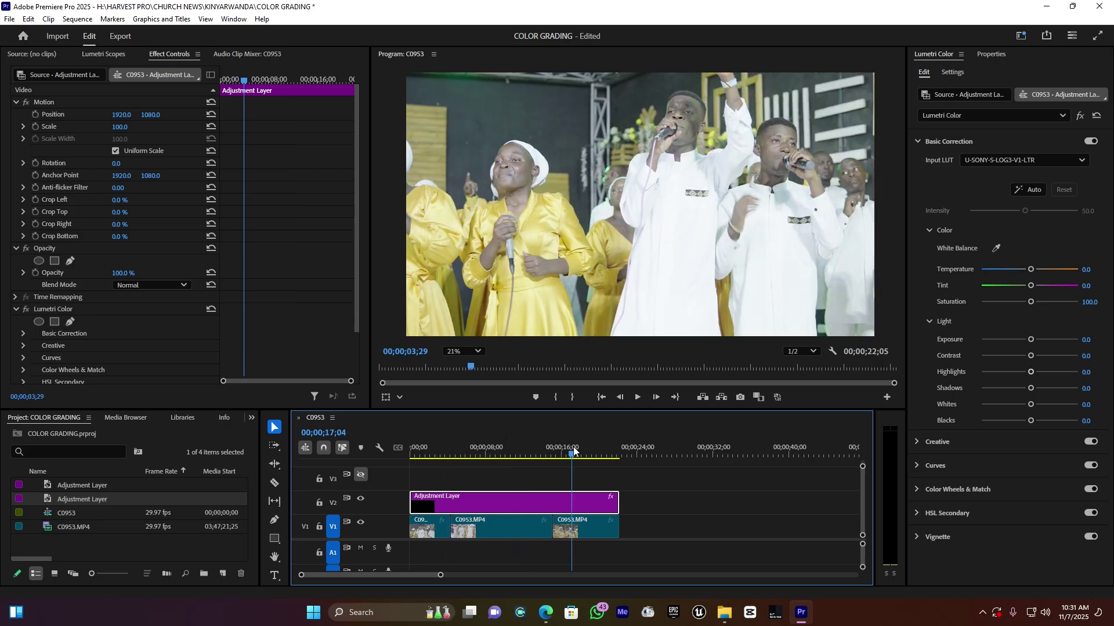
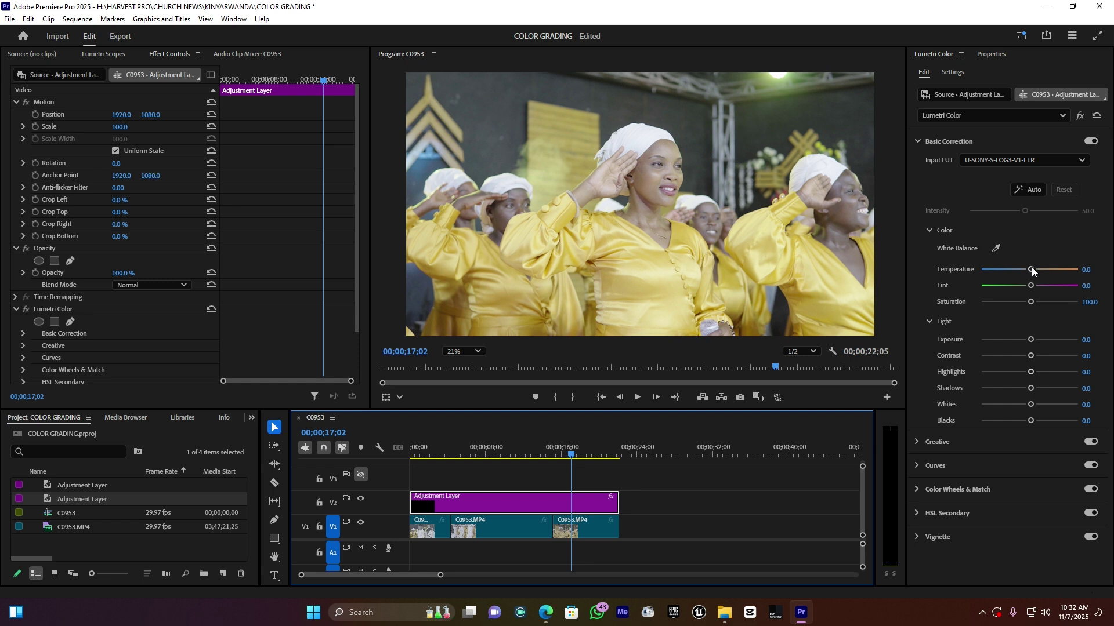
In Lumetri Basic Correction, set Temperature to 6.0, Saturation to 109.5 and Contrast to 61.9
{"action": "left_click_drag", "start_coordinate": [1032, 270], "coordinate": [1033, 271]}
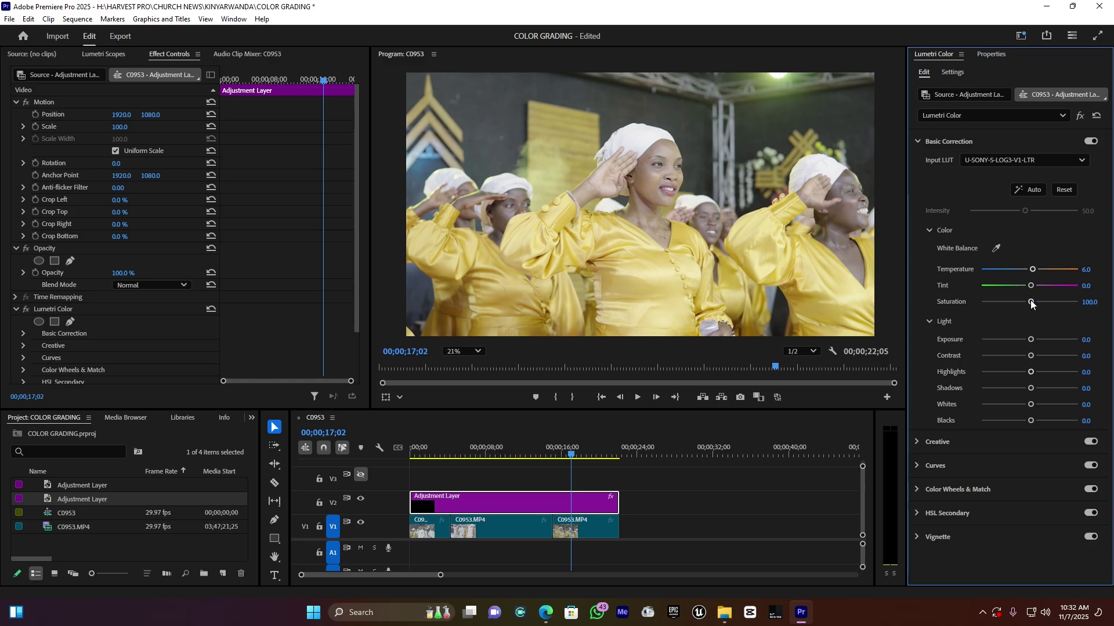
{"action": "left_click_drag", "start_coordinate": [1031, 303], "coordinate": [1034, 302]}
{"action": "left_click_drag", "start_coordinate": [1031, 355], "coordinate": [1060, 359]}
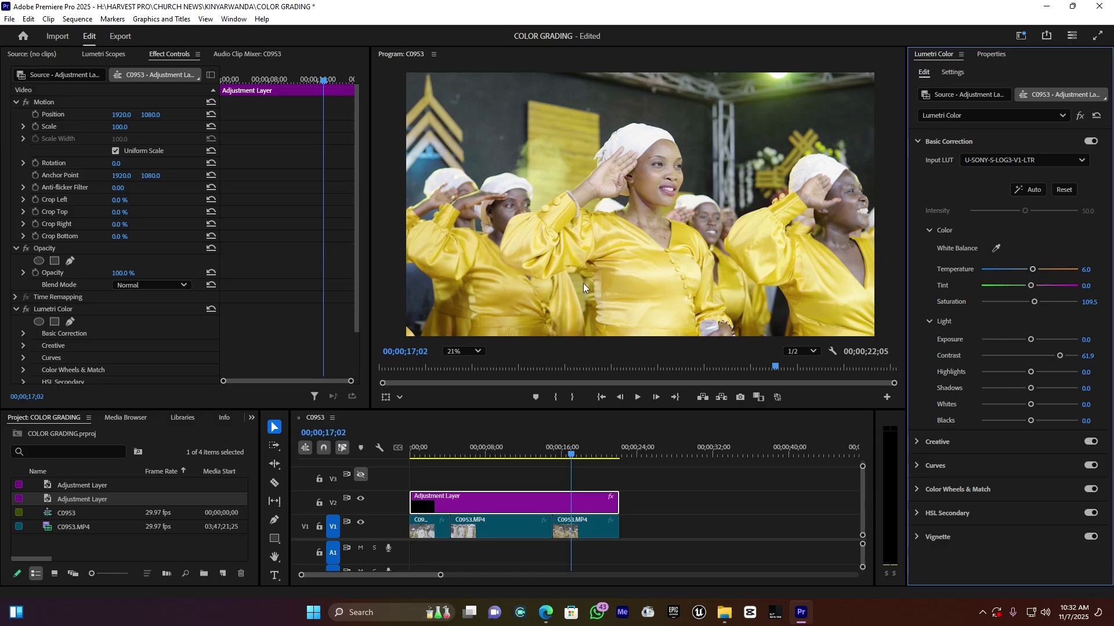
Lower Highlights to -22.6 and Blacks to -36.9, checking on the singer and choir shots
{"action": "left_click", "coordinate": [522, 446]}
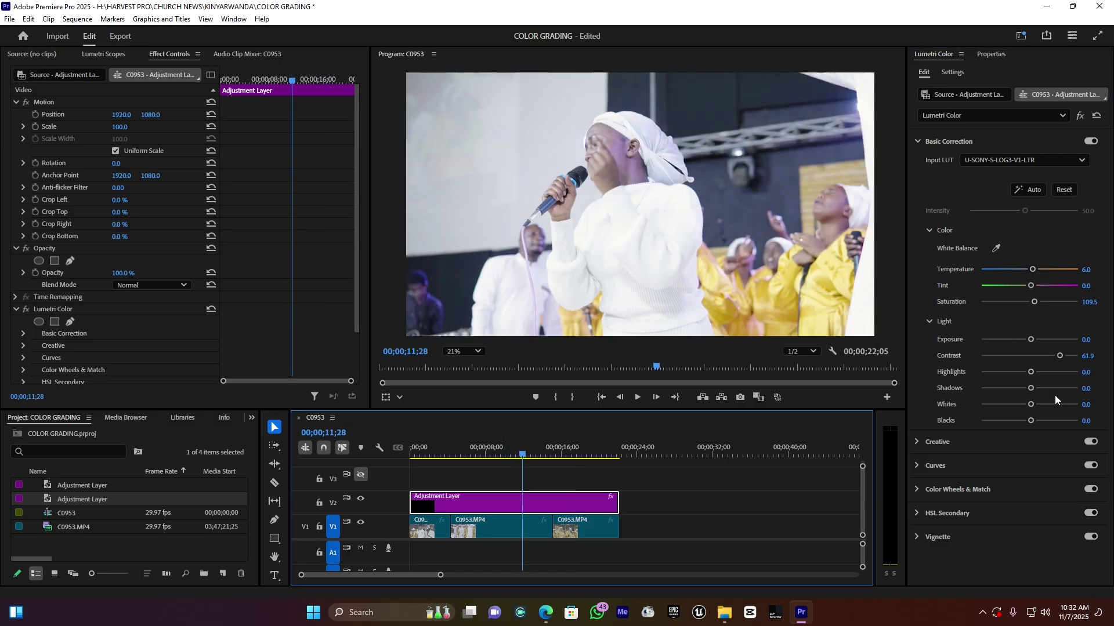
{"action": "mouse_move", "coordinate": [1031, 372]}
{"action": "left_mouse_down"}
{"action": "mouse_move", "coordinate": [1018, 374]}
{"action": "mouse_move", "coordinate": [1047, 372]}
{"action": "mouse_move", "coordinate": [969, 378]}
{"action": "left_mouse_up"}
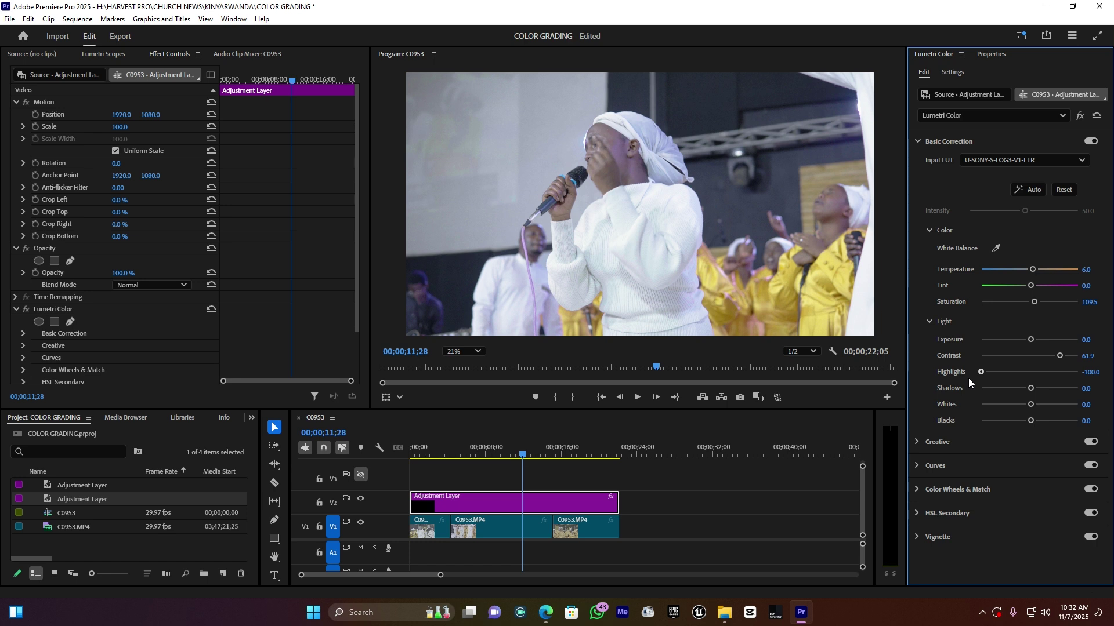
{"action": "left_click_drag", "start_coordinate": [969, 378], "coordinate": [1019, 376]}
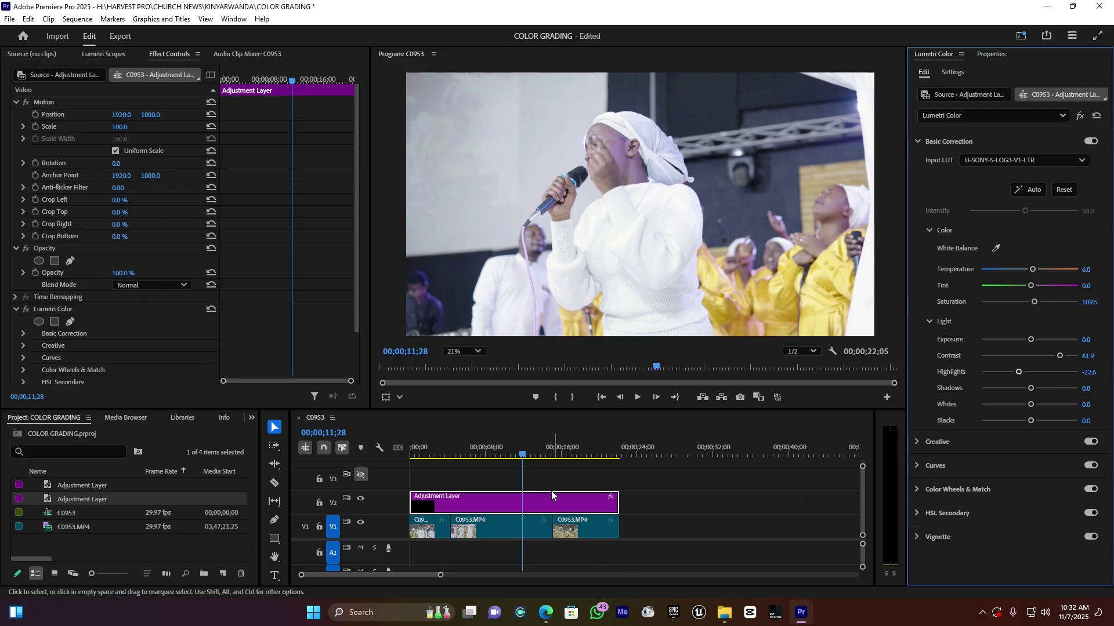
{"action": "left_click", "coordinate": [563, 454]}
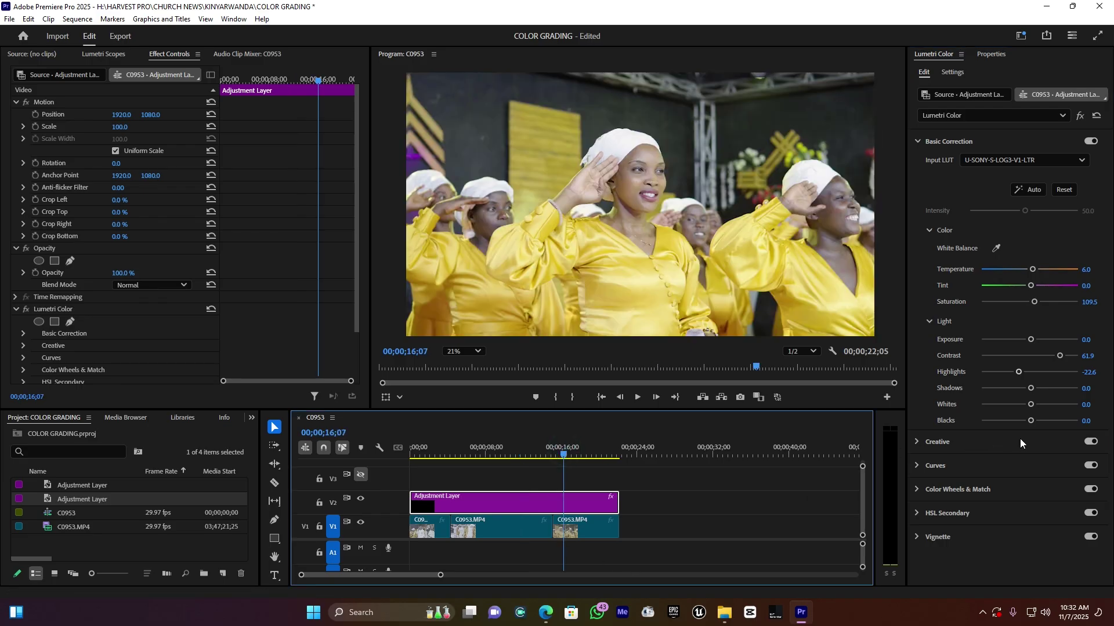
{"action": "left_click_drag", "start_coordinate": [1031, 420], "coordinate": [1011, 421]}
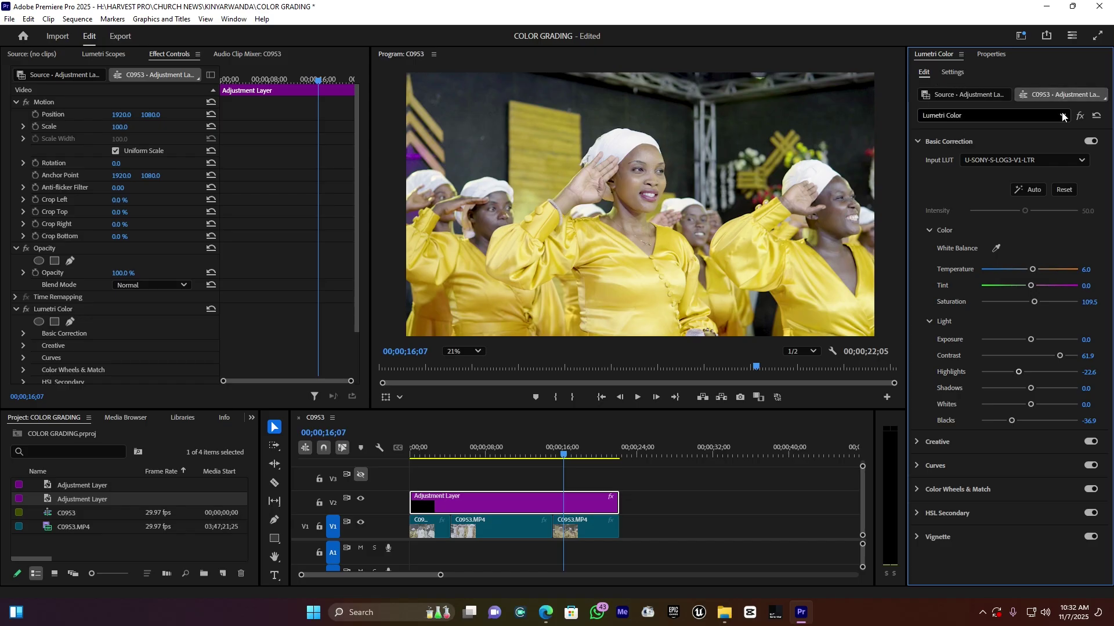
Compare with Basic Correction bypassed, re-enable it, and collapse the section
{"action": "left_click", "coordinate": [1090, 142]}
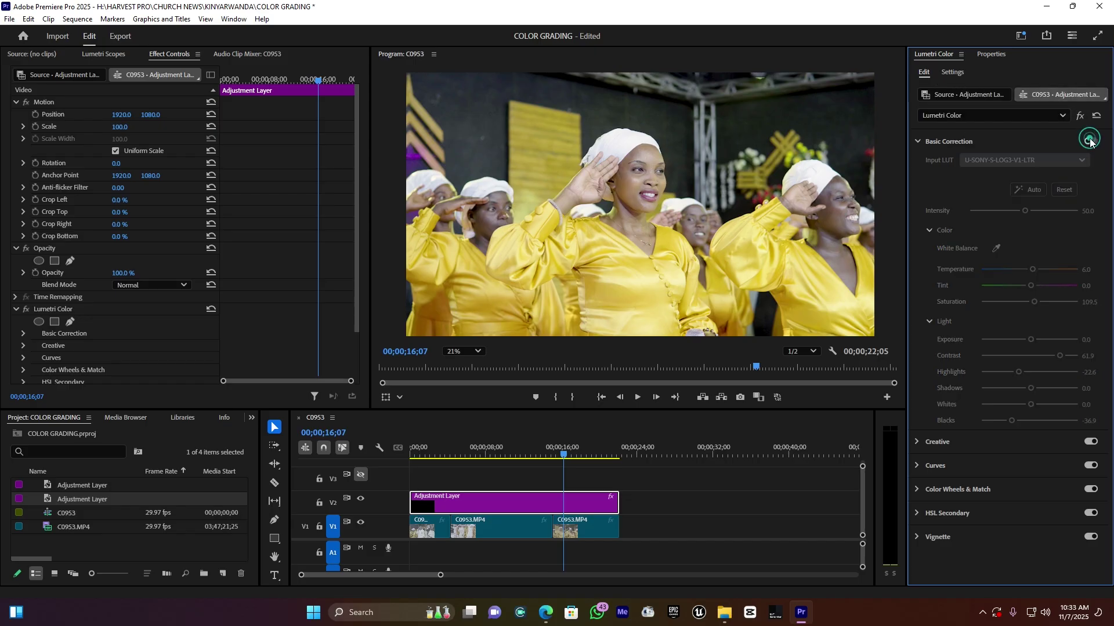
{"action": "left_click", "coordinate": [1090, 141]}
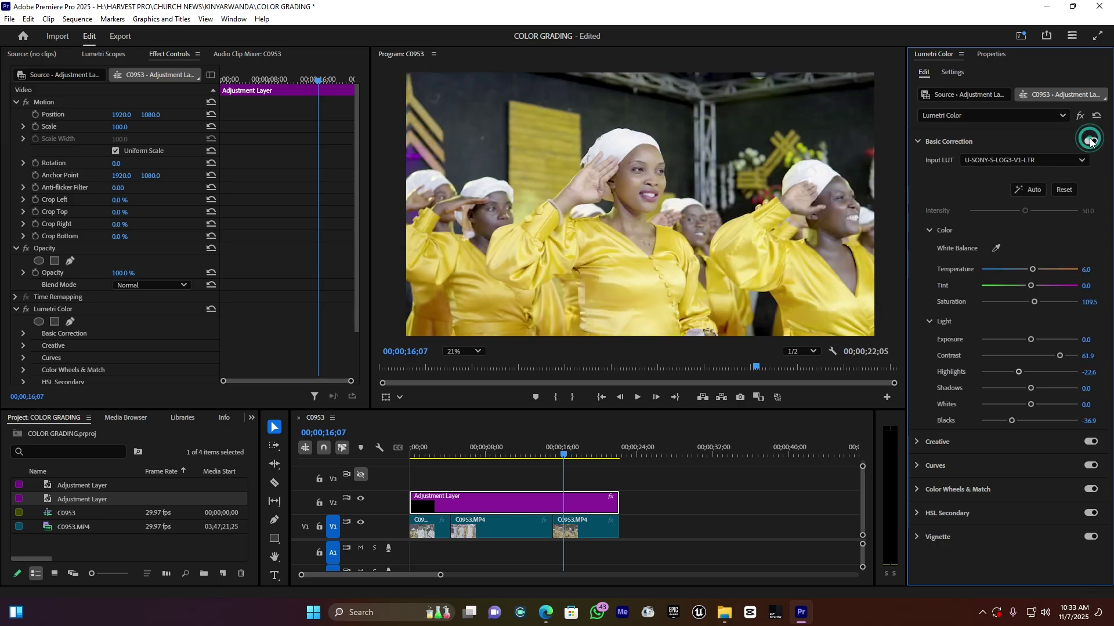
{"action": "left_click", "coordinate": [949, 141]}
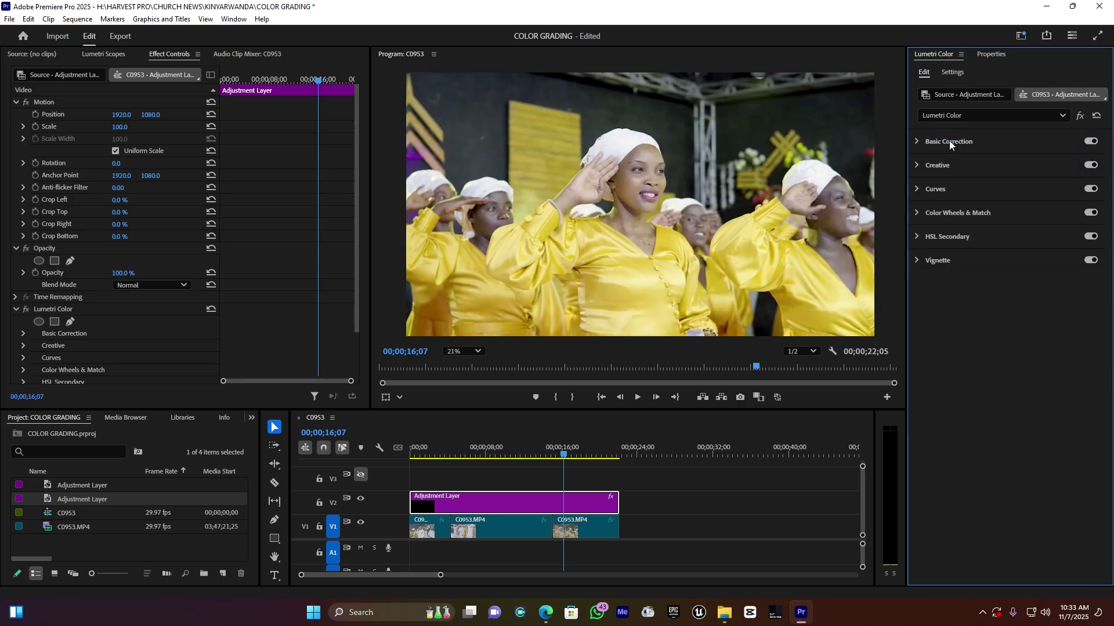
Expand Curves and scroll to the Hue Saturation Curves
{"action": "left_click", "coordinate": [940, 189]}
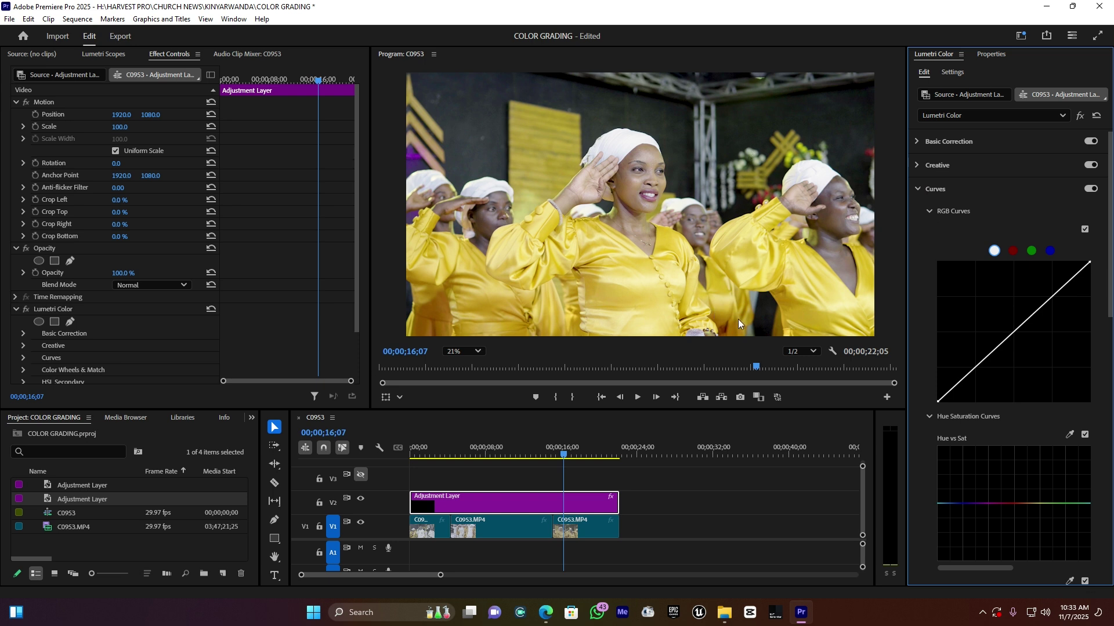
{"action": "scroll", "coordinate": [1007, 340], "scroll_direction": "down", "scroll_amount": 3}
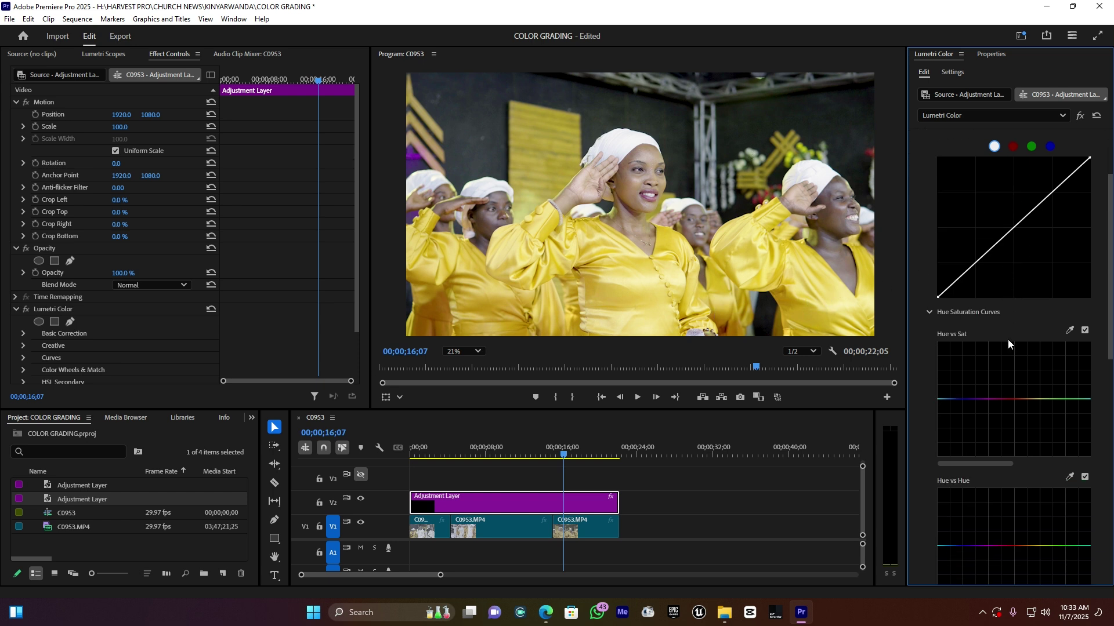
{"action": "scroll", "coordinate": [977, 345], "scroll_direction": "down", "scroll_amount": 1}
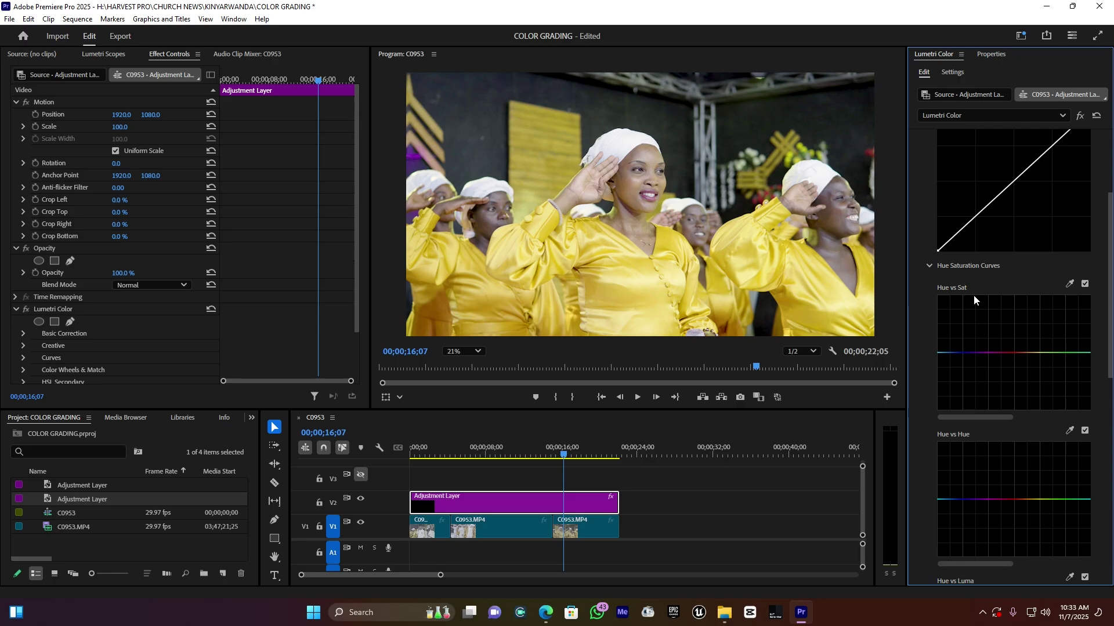
{"action": "scroll", "coordinate": [974, 300], "scroll_direction": "down", "scroll_amount": 1}
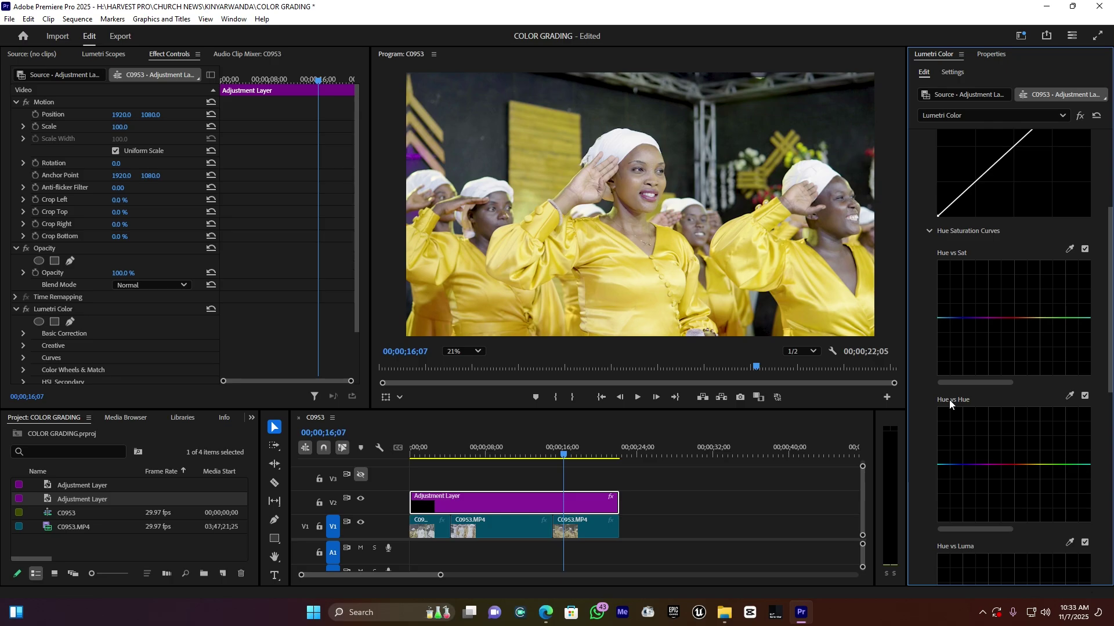
{"action": "scroll", "coordinate": [974, 402], "scroll_direction": "down", "scroll_amount": 2}
{"action": "scroll", "coordinate": [975, 403], "scroll_direction": "down", "scroll_amount": 1}
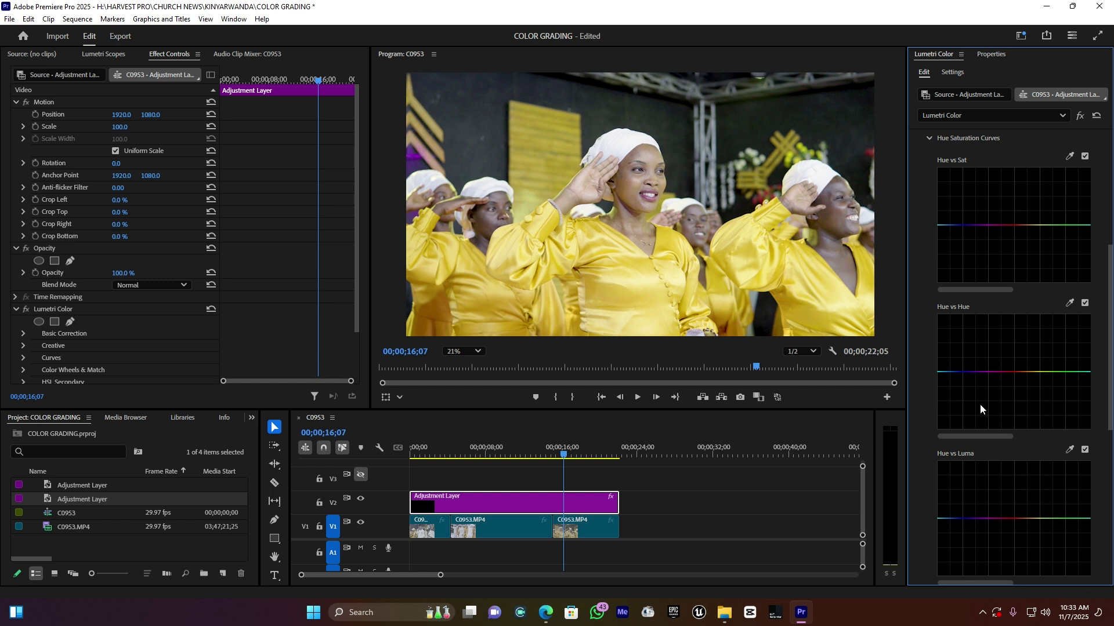
{"action": "scroll", "coordinate": [980, 403], "scroll_direction": "up", "scroll_amount": 3}
{"action": "scroll", "coordinate": [1006, 369], "scroll_direction": "up", "scroll_amount": 1}
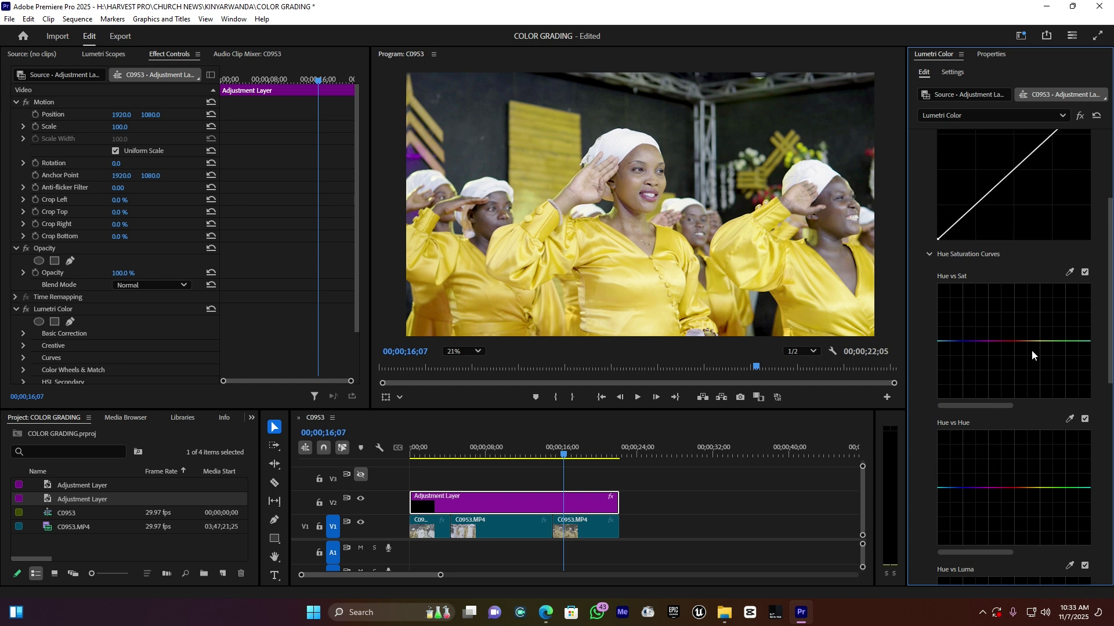
Sample the yellow robe onto the Hue vs Sat curve and slightly lift yellow-orange saturation
{"action": "left_click", "coordinate": [1070, 271]}
{"action": "left_click", "coordinate": [626, 303]}
{"action": "left_click_drag", "start_coordinate": [1028, 341], "coordinate": [1031, 309]}
{"action": "left_click_drag", "start_coordinate": [1031, 307], "coordinate": [1029, 341]}
{"action": "left_click", "coordinate": [1042, 341]}
{"action": "left_click", "coordinate": [1024, 342]}
{"action": "left_click_drag", "start_coordinate": [1024, 335], "coordinate": [1023, 338]}
{"action": "scroll", "coordinate": [997, 458], "scroll_direction": "down", "scroll_amount": 2}
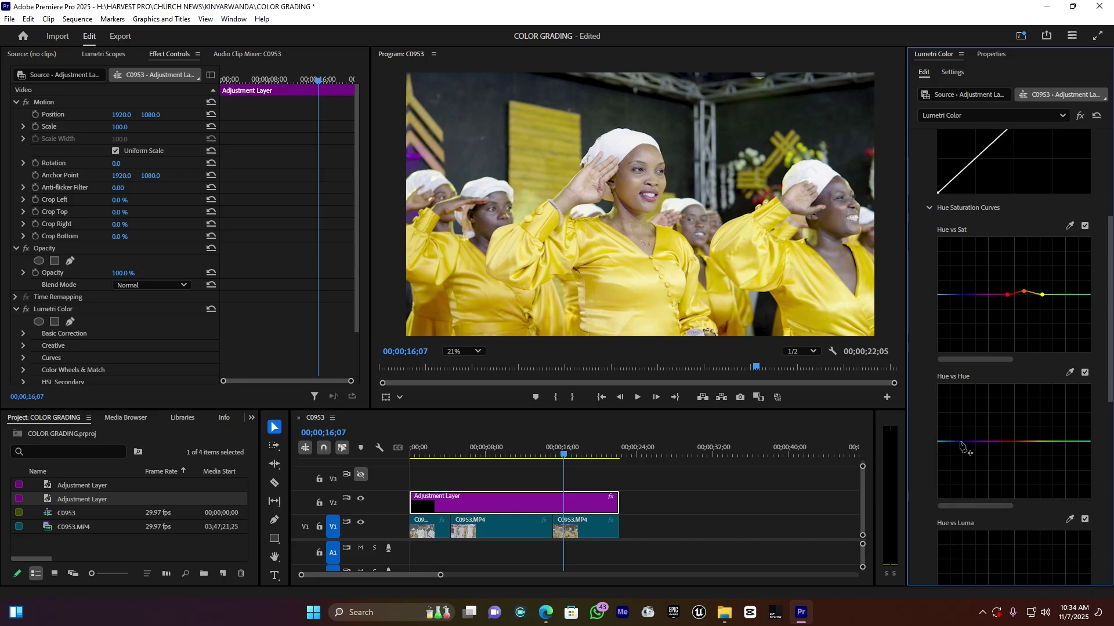
Add Hue vs Hue anchor points and gently bend the curve in the blue range
{"action": "left_click", "coordinate": [536, 450]}
{"action": "left_click_drag", "start_coordinate": [538, 452], "coordinate": [552, 456]}
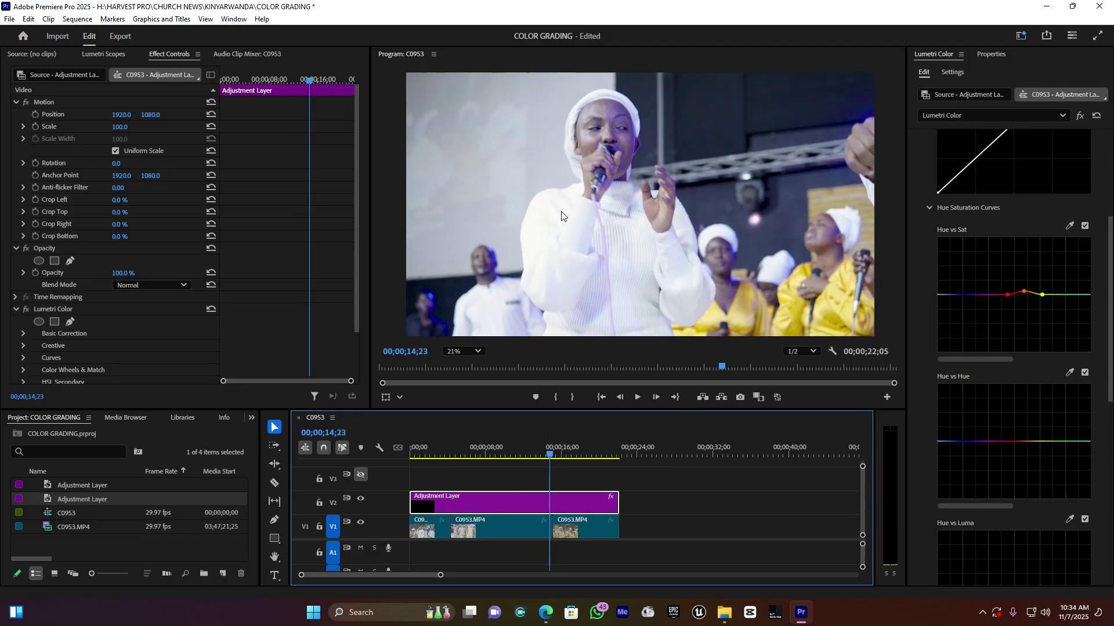
{"action": "left_click", "coordinate": [973, 442]}
{"action": "left_click", "coordinate": [1077, 442]}
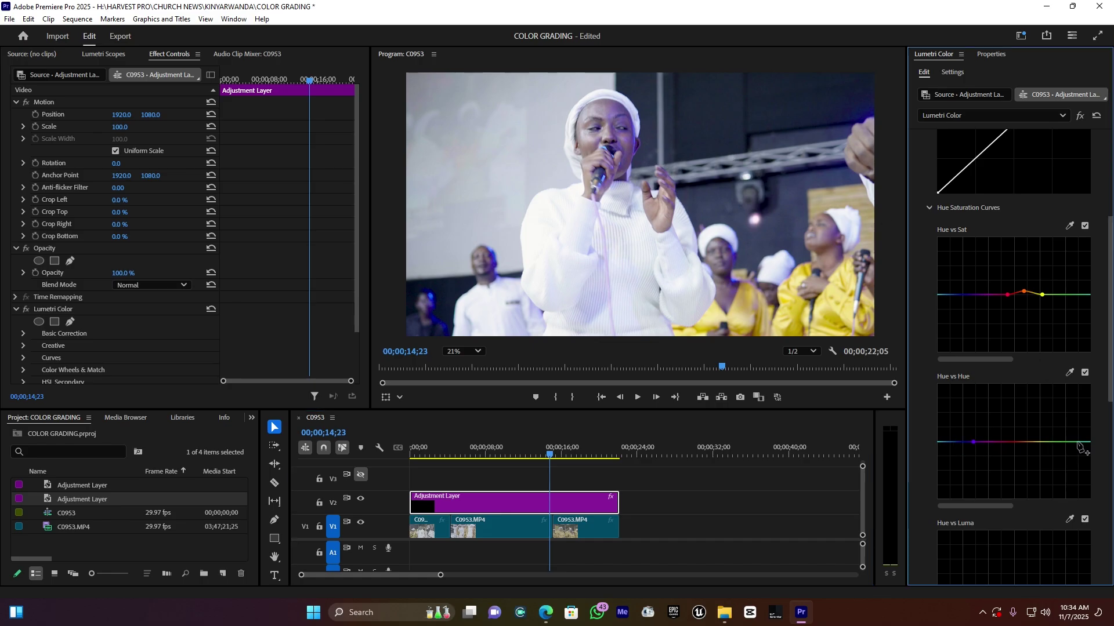
{"action": "left_click", "coordinate": [952, 442]}
{"action": "left_click_drag", "start_coordinate": [953, 439], "coordinate": [953, 435]}
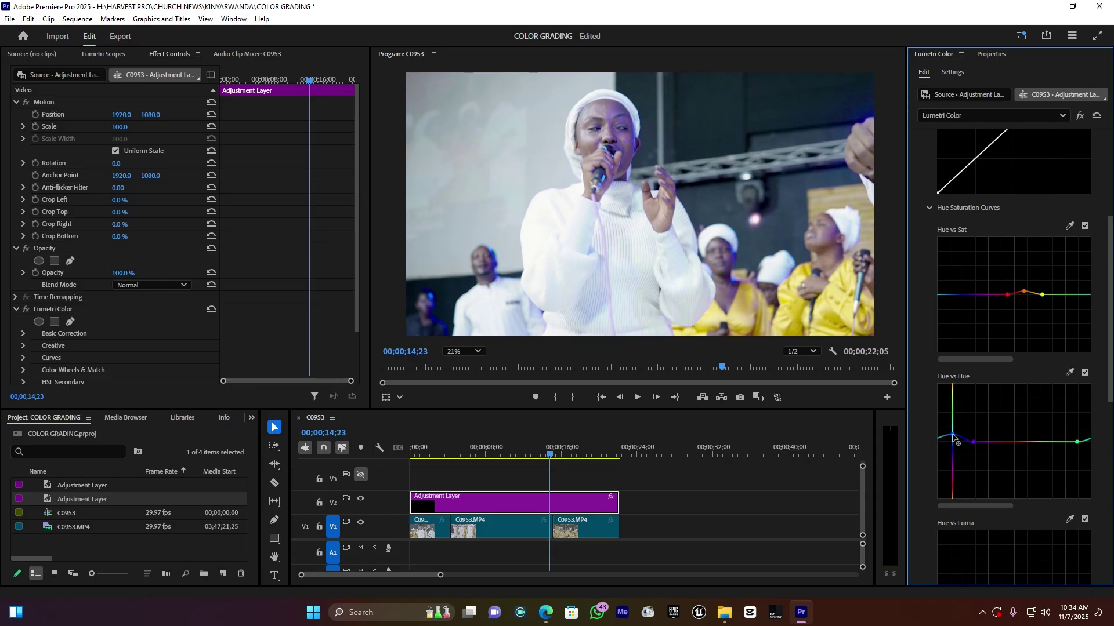
Anchor the yellow range on Hue vs Hue and nudge the yellow-orange hue slightly
{"action": "left_click", "coordinate": [558, 454]}
{"action": "left_click_drag", "start_coordinate": [560, 454], "coordinate": [576, 448]}
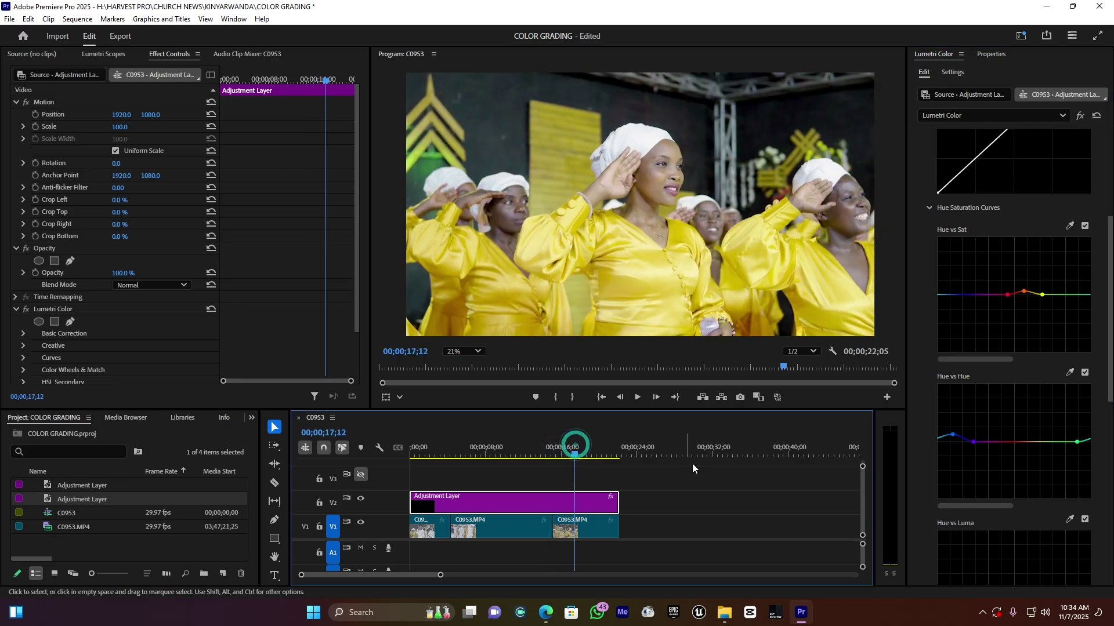
{"action": "scroll", "coordinate": [1028, 411], "scroll_direction": "down", "scroll_amount": 1}
{"action": "scroll", "coordinate": [1026, 412], "scroll_direction": "down", "scroll_amount": 3}
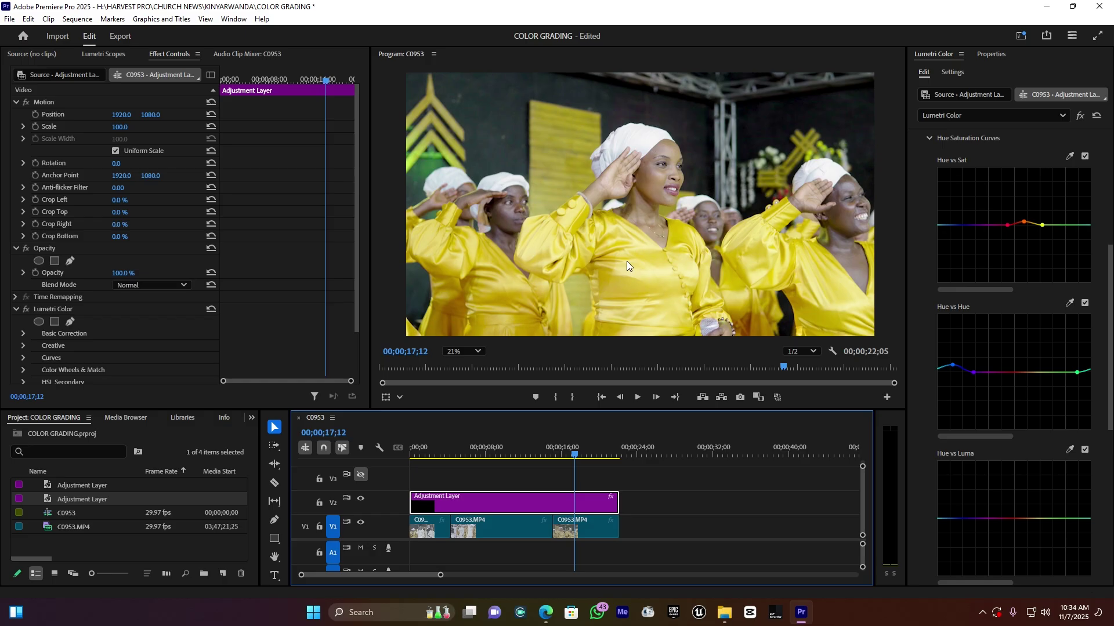
{"action": "left_click", "coordinate": [1043, 373]}
{"action": "left_click", "coordinate": [1012, 372]}
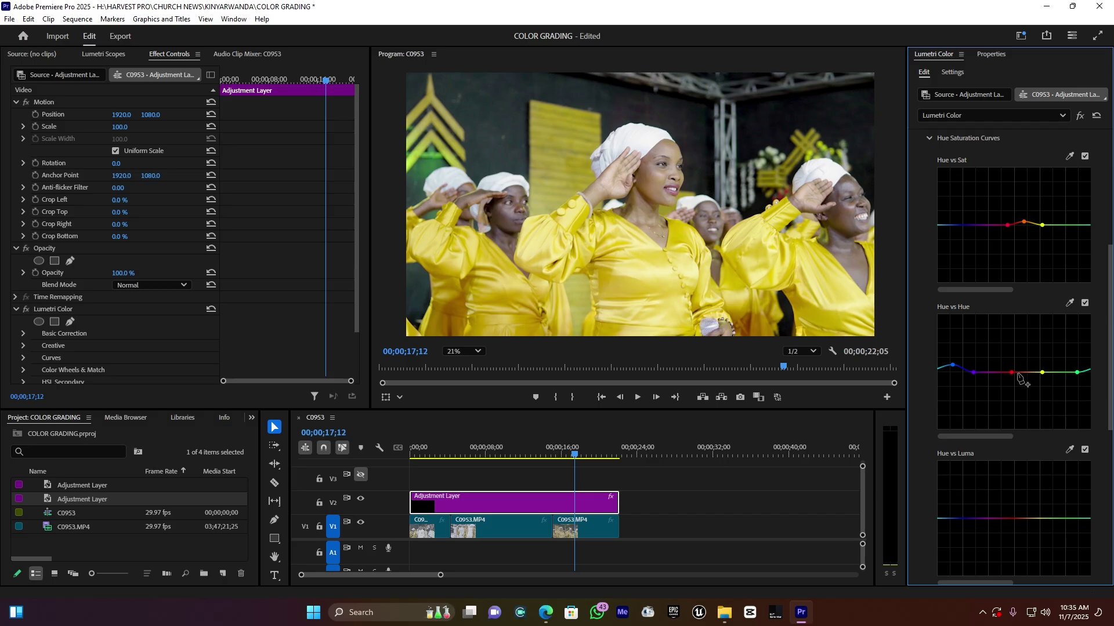
{"action": "left_click", "coordinate": [1024, 372]}
{"action": "left_click_drag", "start_coordinate": [1025, 372], "coordinate": [1027, 369]}
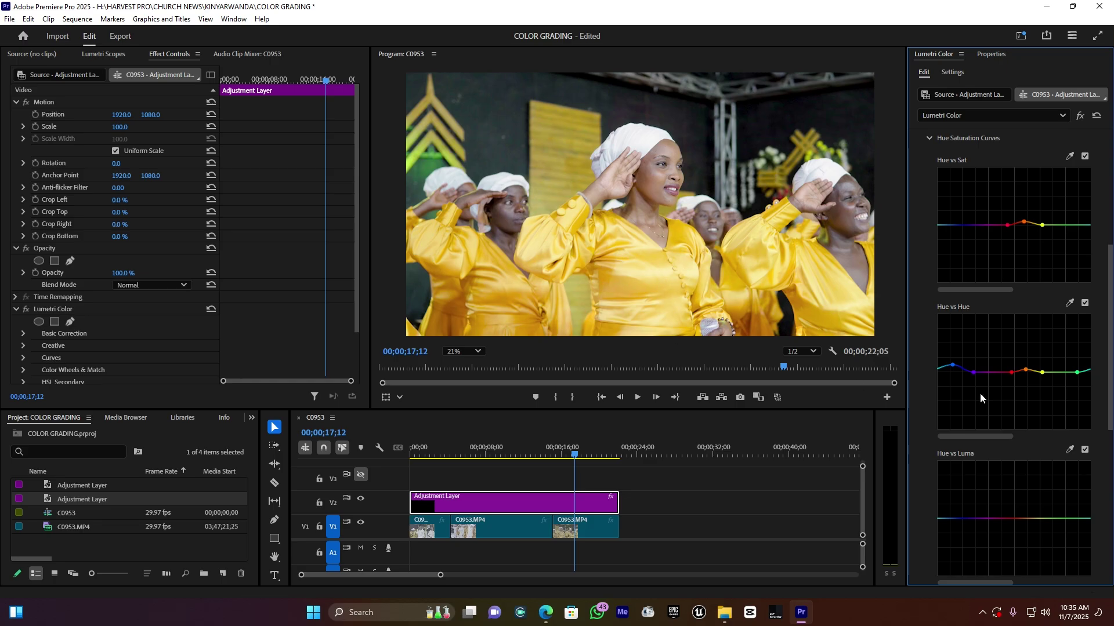
{"action": "scroll", "coordinate": [1012, 376], "scroll_direction": "down", "scroll_amount": 3}
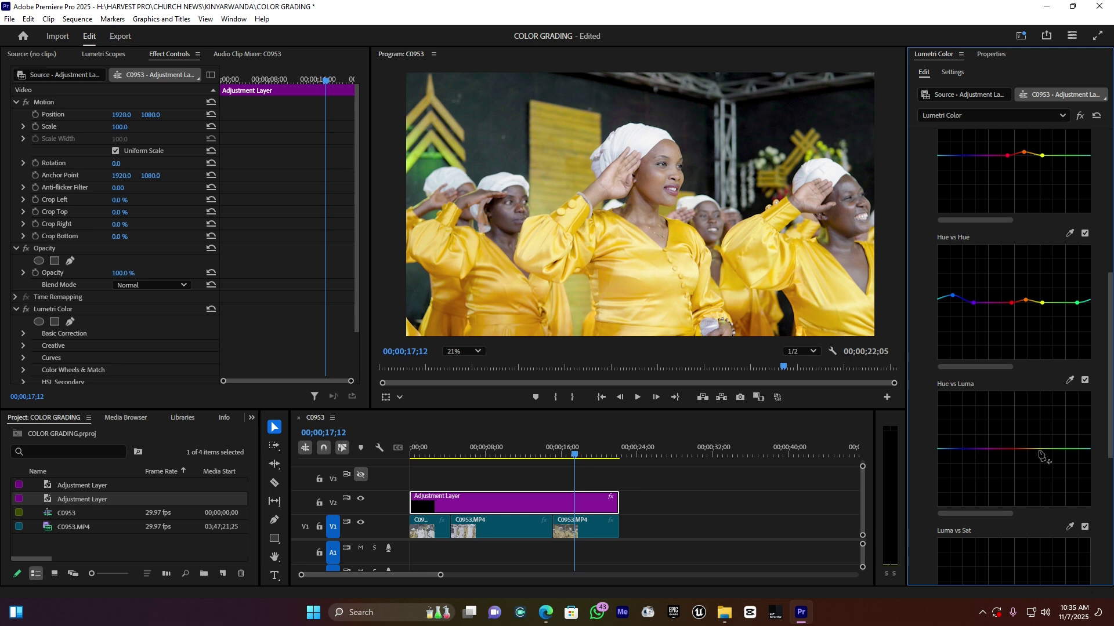
Darken the orange-yellow tones slightly on the Hue vs Luma curve
{"action": "left_click", "coordinate": [1039, 449]}
{"action": "left_click", "coordinate": [1010, 450]}
{"action": "left_click_drag", "start_coordinate": [1023, 449], "coordinate": [1023, 453]}
Collapse the Curves section and expand Color Wheels & Match
{"action": "scroll", "coordinate": [1025, 433], "scroll_direction": "up", "scroll_amount": 1}
{"action": "scroll", "coordinate": [1026, 433], "scroll_direction": "up", "scroll_amount": 3}
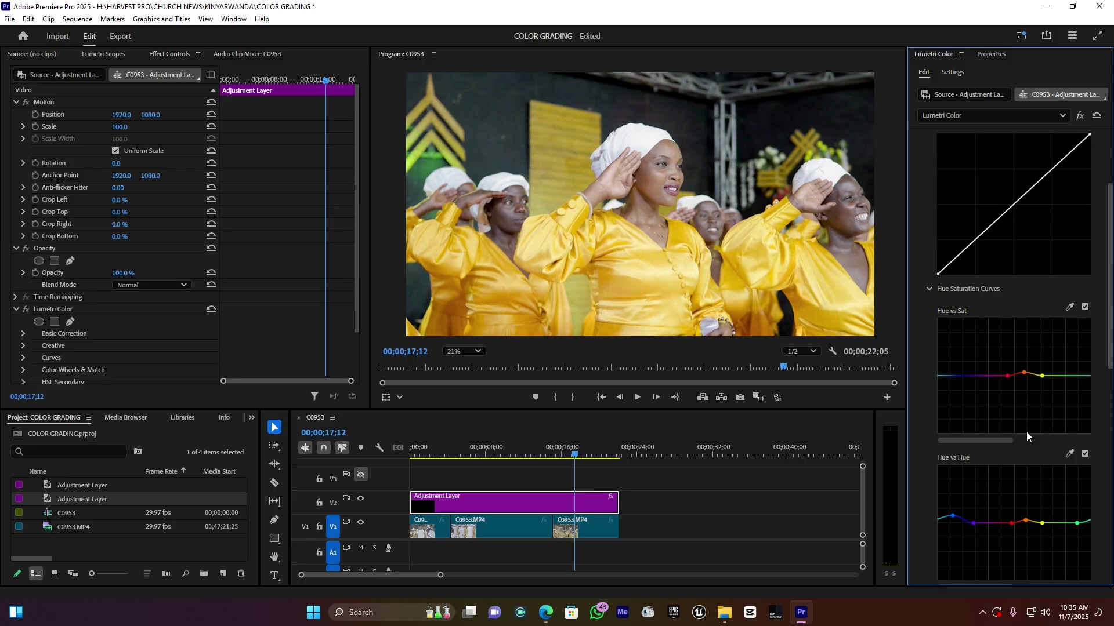
{"action": "scroll", "coordinate": [1026, 431], "scroll_direction": "up", "scroll_amount": 2}
{"action": "scroll", "coordinate": [1025, 431], "scroll_direction": "up", "scroll_amount": 1}
{"action": "left_click", "coordinate": [934, 191]}
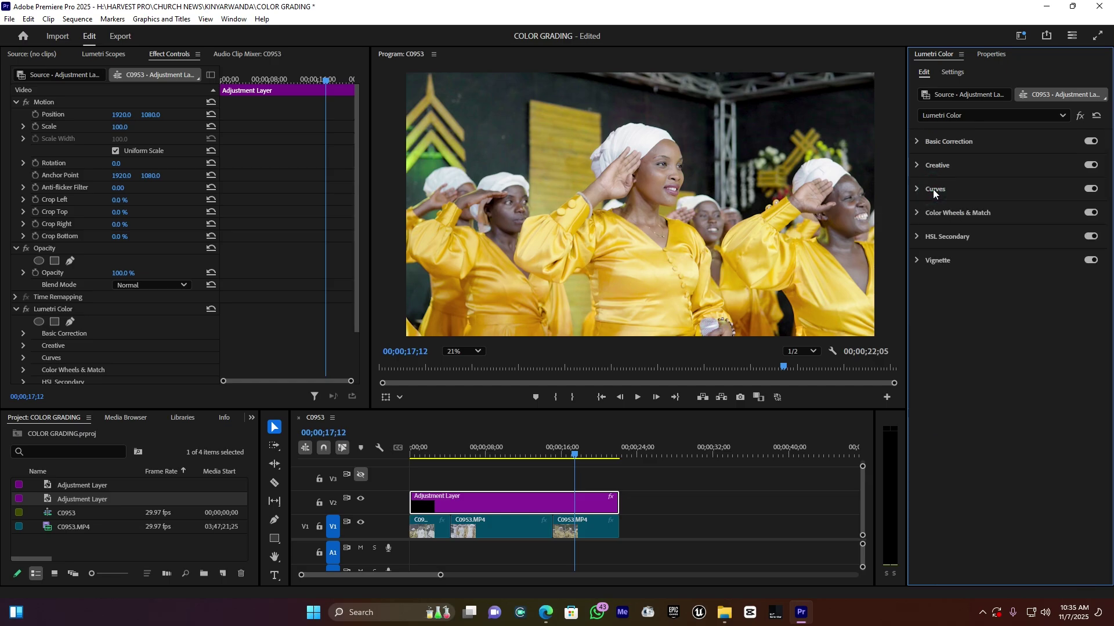
{"action": "left_click", "coordinate": [951, 212]}
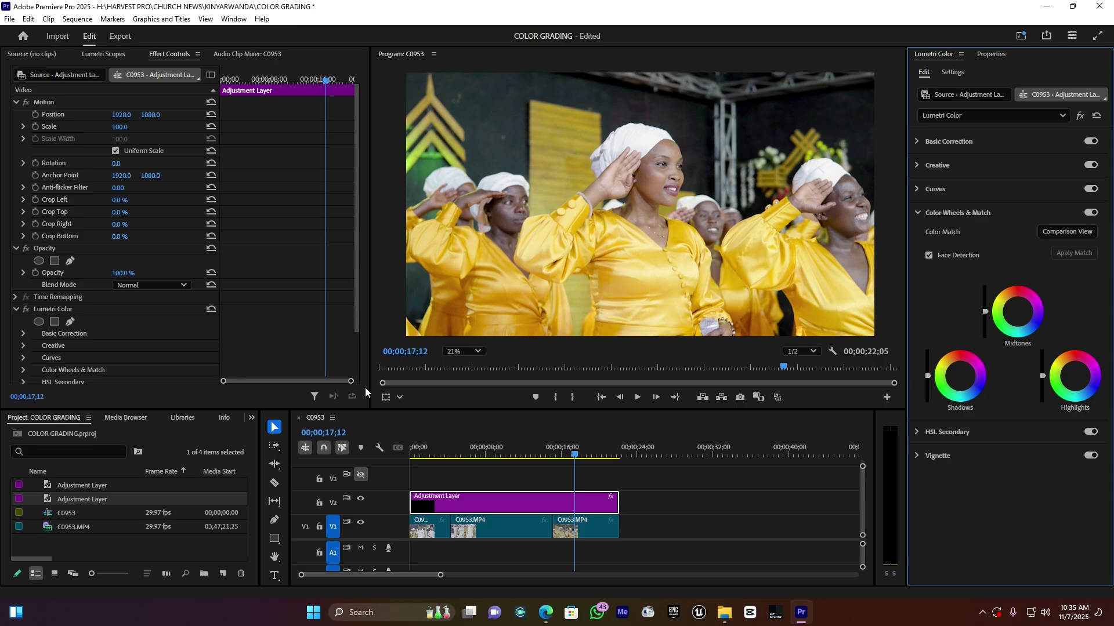
Shift the Shadows wheel slightly off neutral and fine-tune the Midtones wheel colour
{"action": "left_click", "coordinate": [534, 450]}
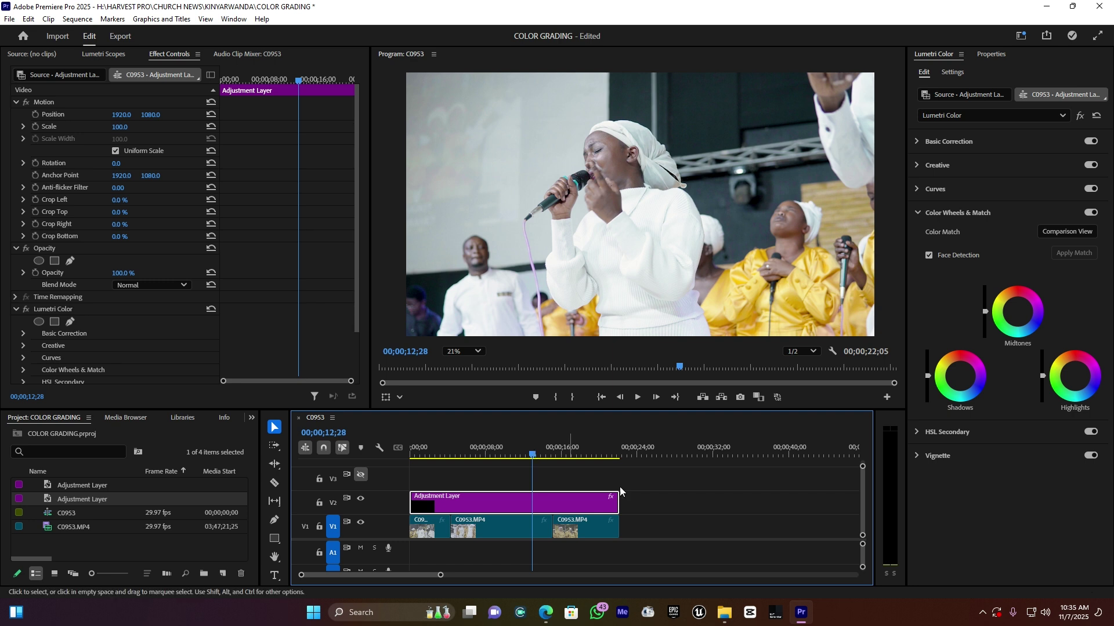
{"action": "left_click_drag", "start_coordinate": [928, 377], "coordinate": [928, 381]}
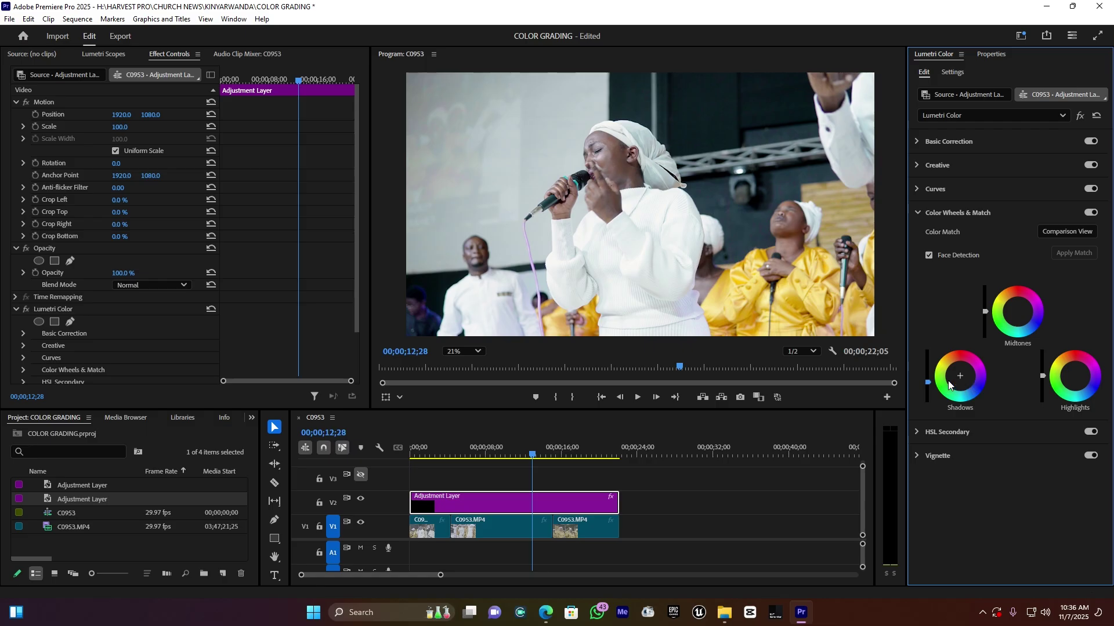
{"action": "left_click", "coordinate": [557, 451]}
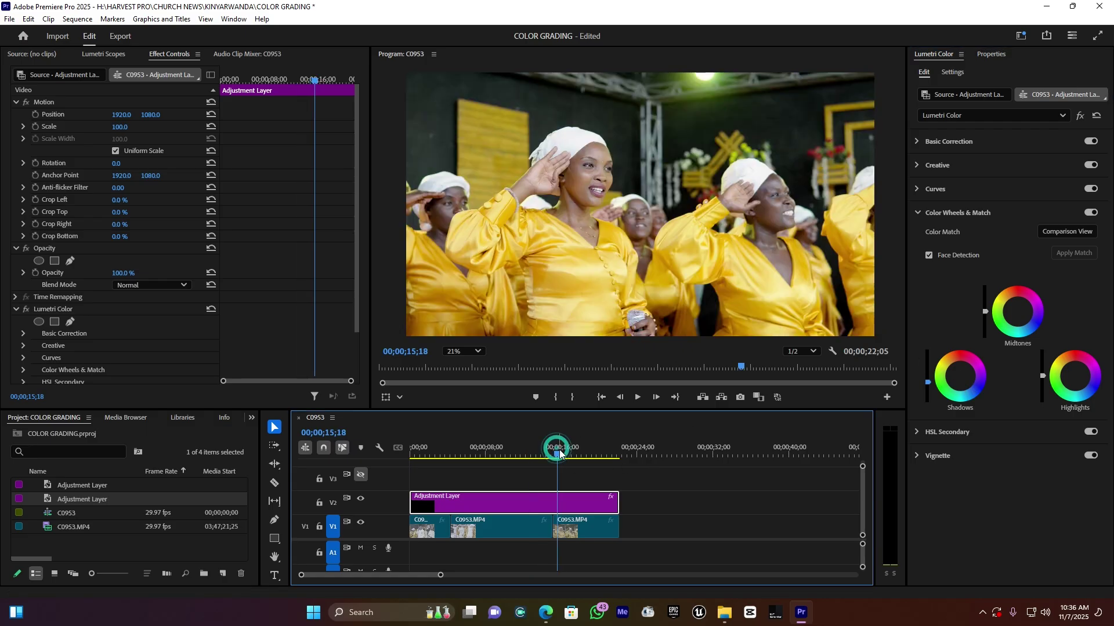
{"action": "left_click", "coordinate": [964, 380]}
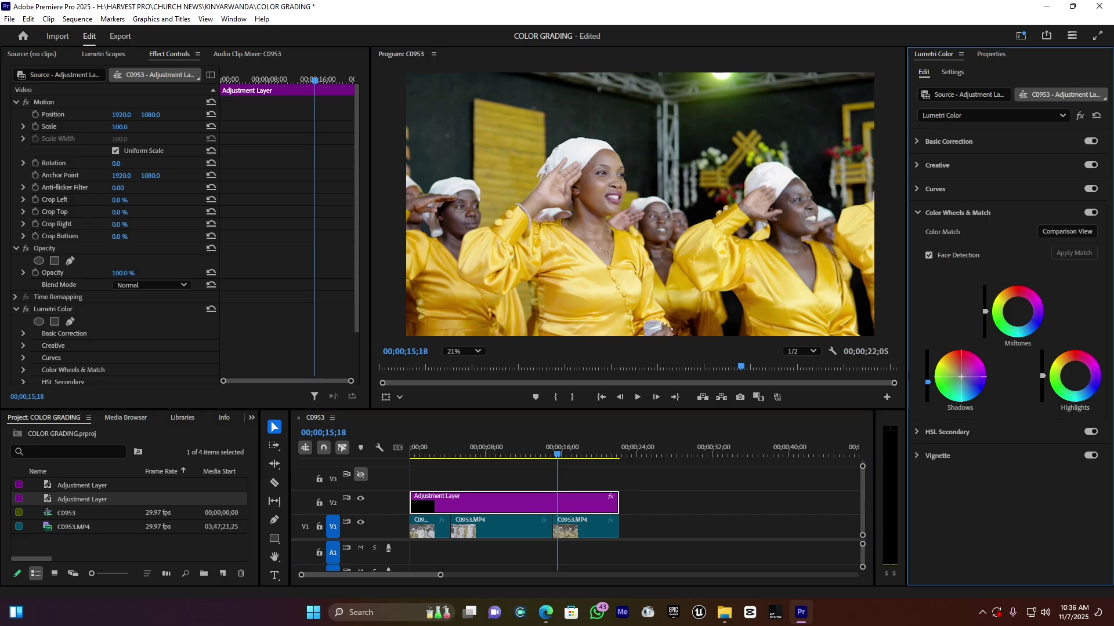
{"action": "left_click_drag", "start_coordinate": [964, 380], "coordinate": [965, 380]}
{"action": "left_click", "coordinate": [941, 383]}
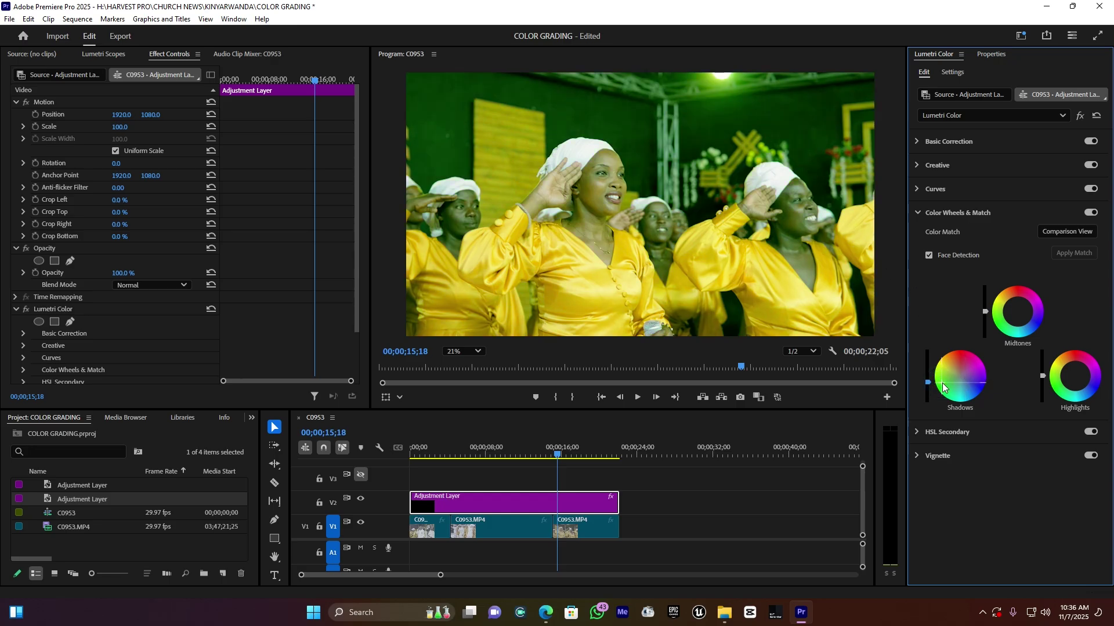
{"action": "left_click_drag", "start_coordinate": [942, 383], "coordinate": [965, 377]}
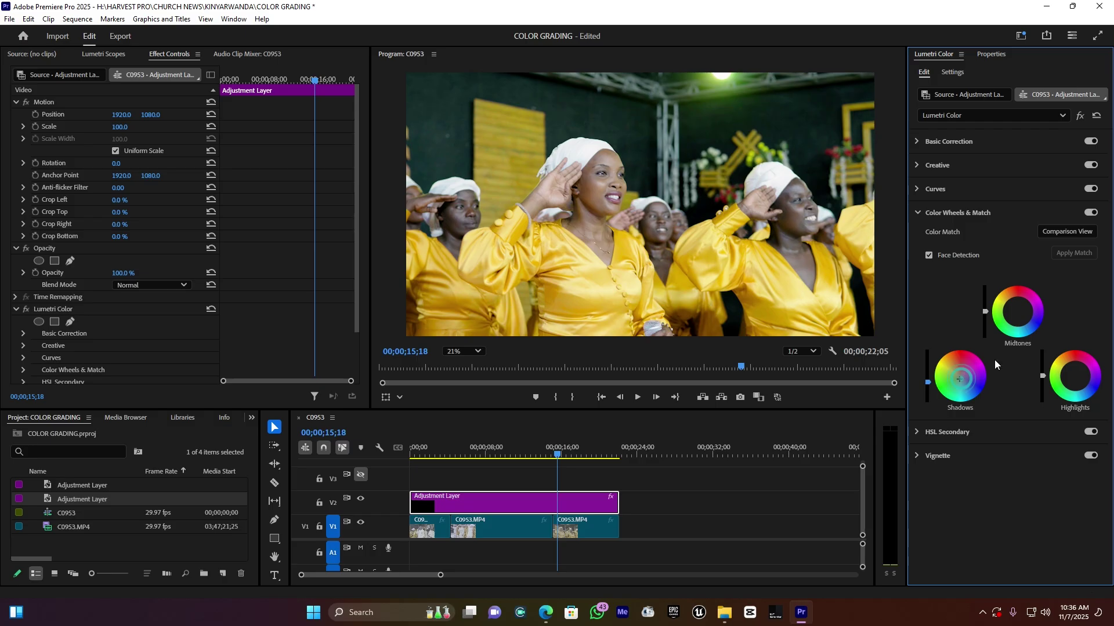
{"action": "left_click_drag", "start_coordinate": [1017, 312], "coordinate": [1017, 309]}
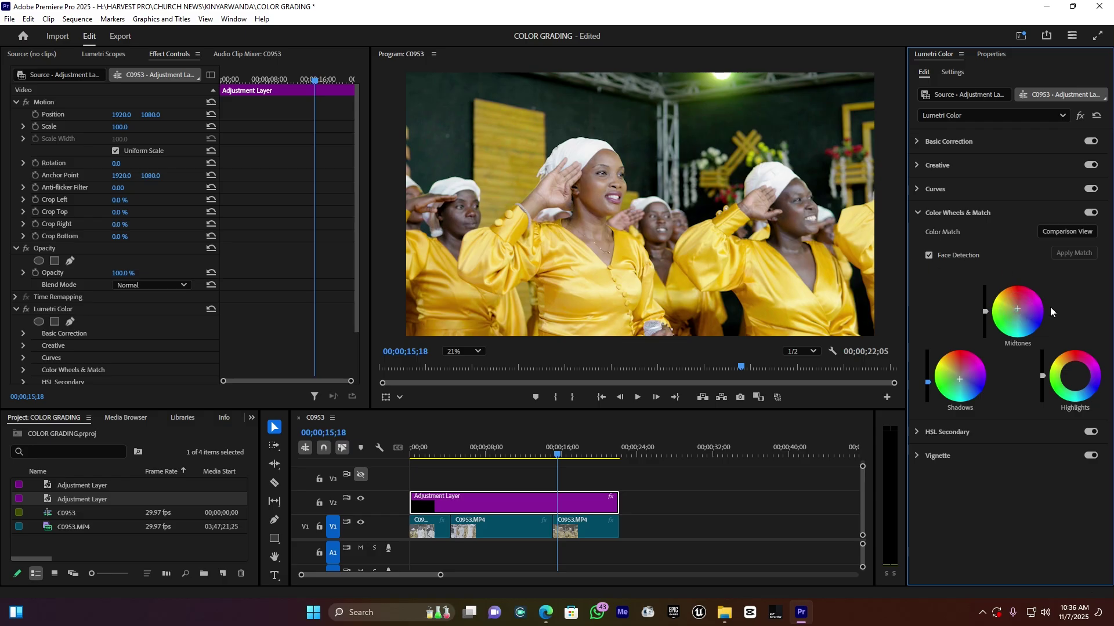
{"action": "left_click_drag", "start_coordinate": [1019, 312], "coordinate": [1017, 308]}
Balance the Highlights wheel close to neutral on the singer-in-white frame
{"action": "left_click", "coordinate": [526, 448]}
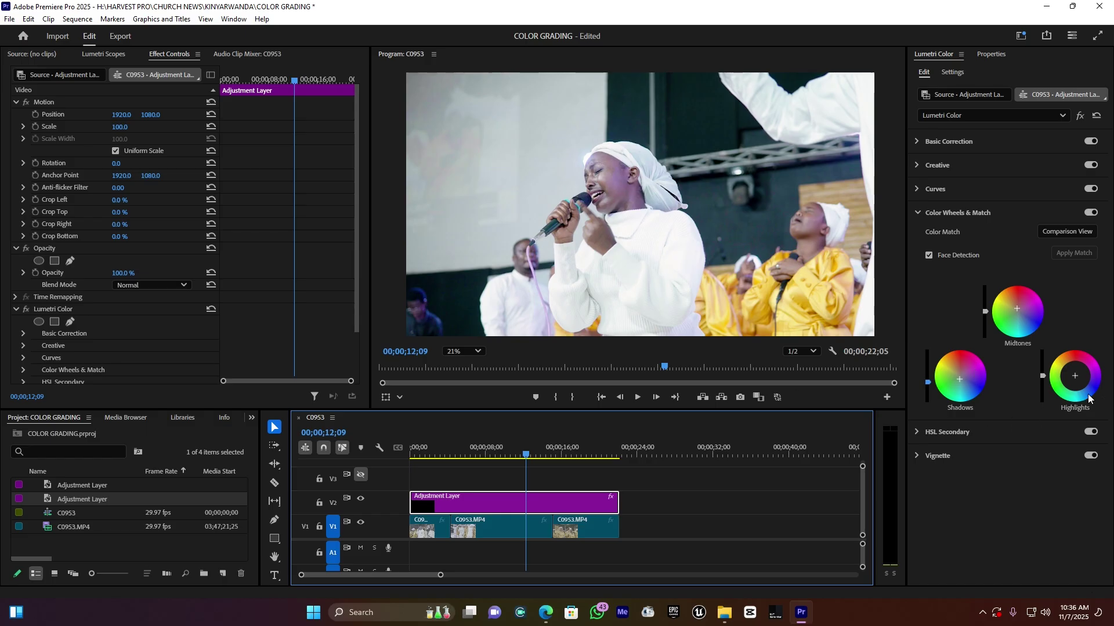
{"action": "left_click_drag", "start_coordinate": [1085, 383], "coordinate": [1086, 386]}
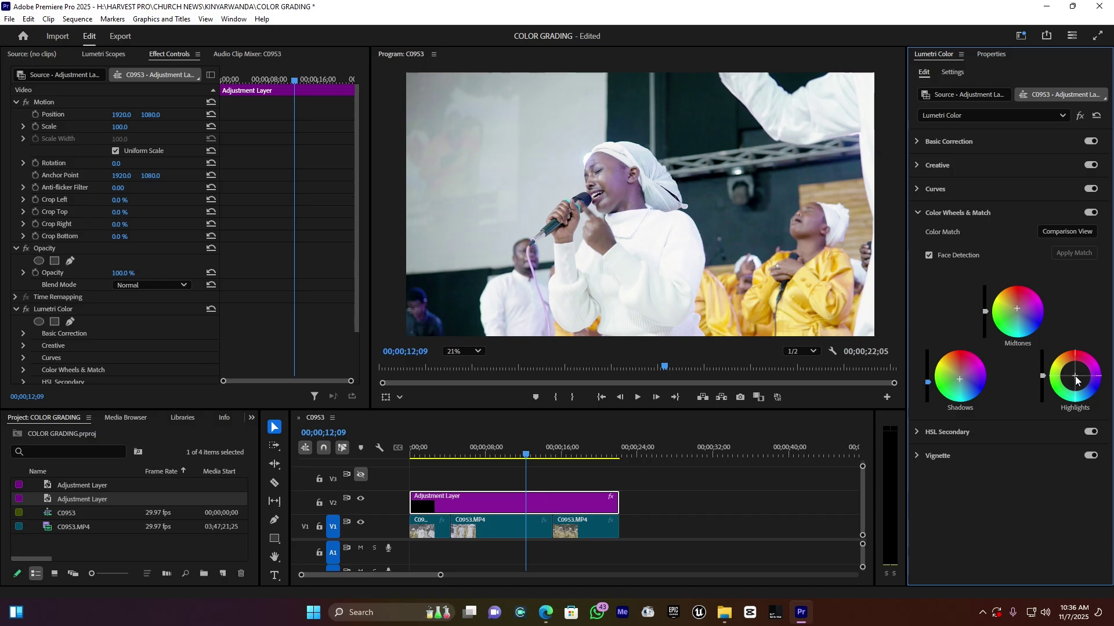
{"action": "left_click_drag", "start_coordinate": [1076, 381], "coordinate": [1076, 380]}
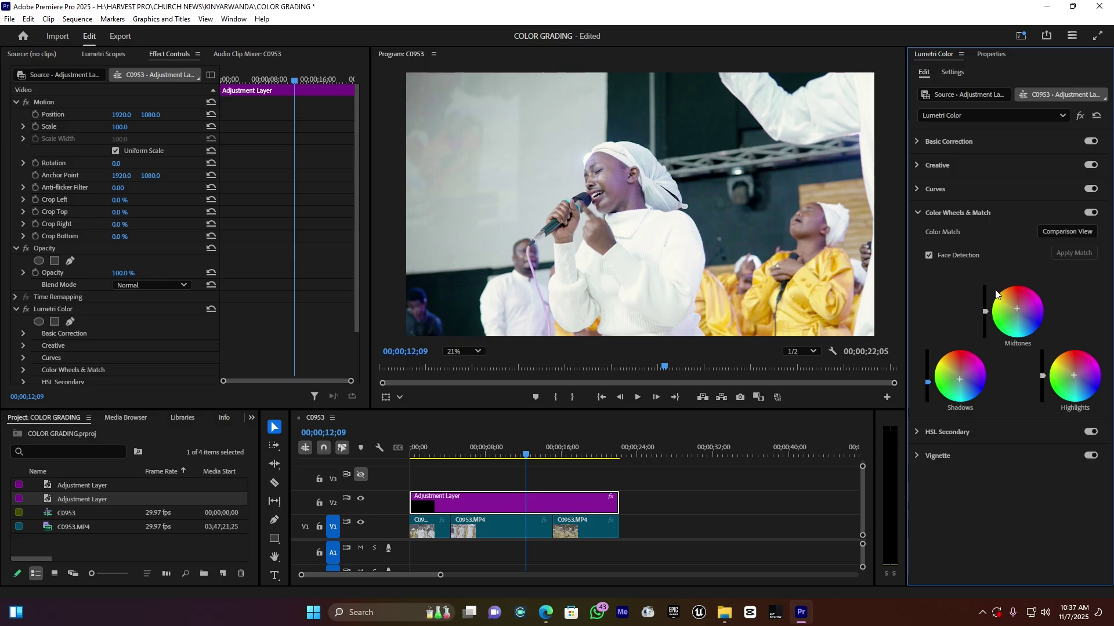
Toggle Color Wheels & Match off and on to compare, then collapse the section
{"action": "left_click", "coordinate": [1089, 212]}
{"action": "left_click", "coordinate": [1088, 213]}
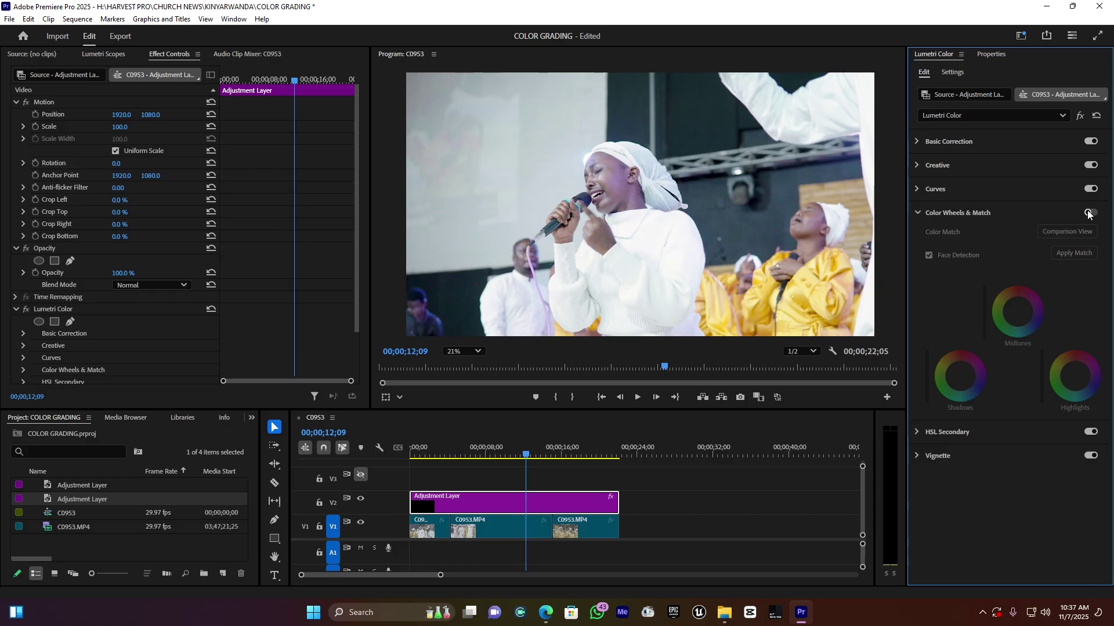
{"action": "left_click", "coordinate": [1090, 213]}
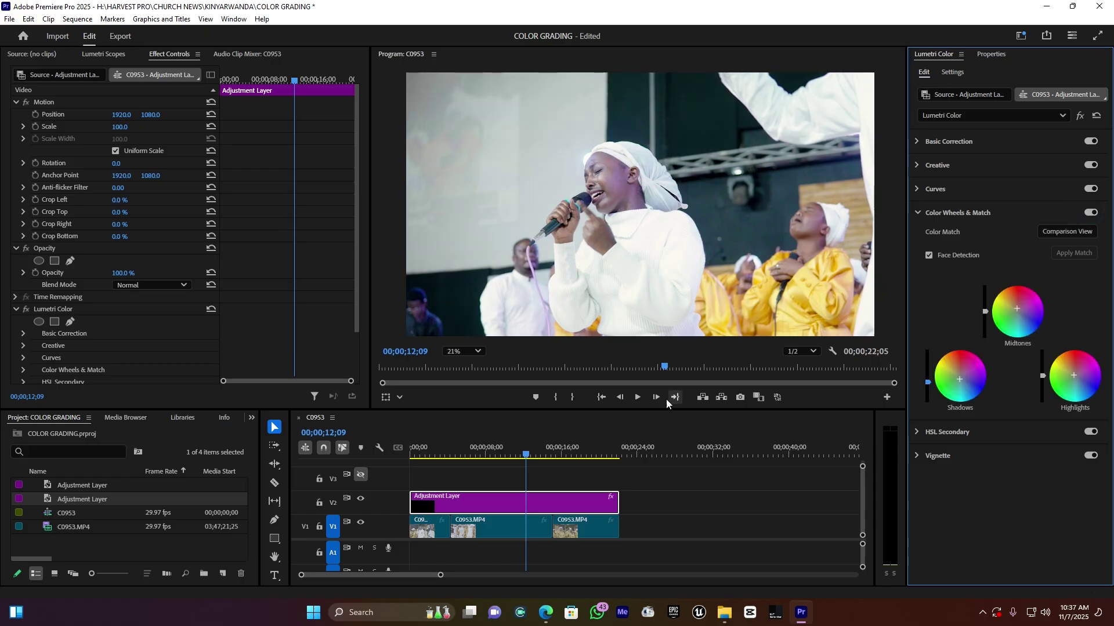
{"action": "left_click", "coordinate": [560, 455]}
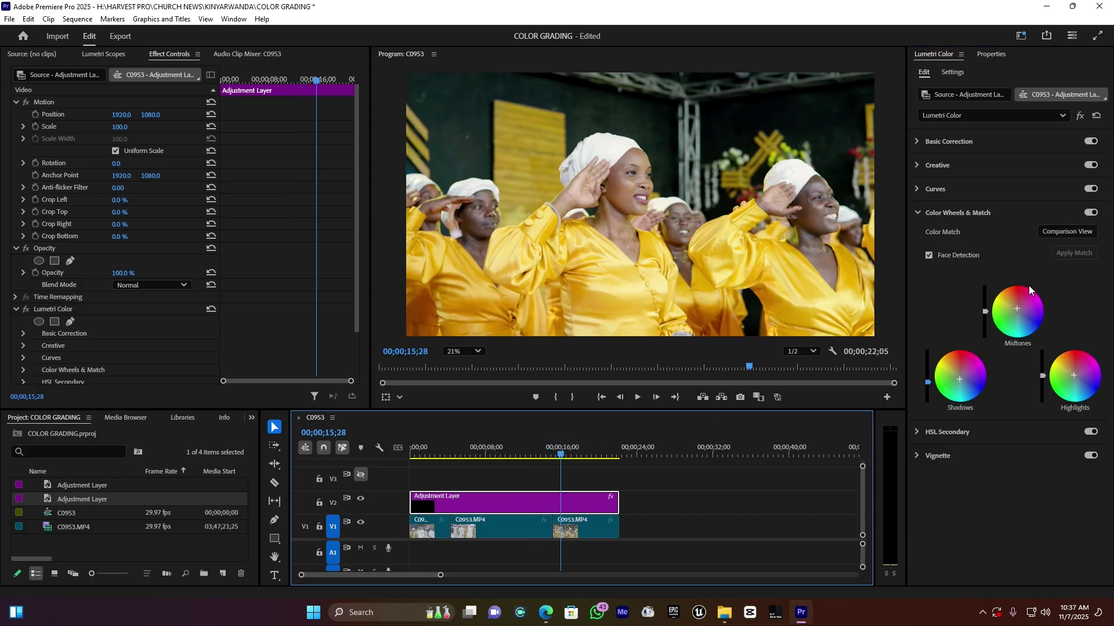
{"action": "left_click", "coordinate": [955, 215]}
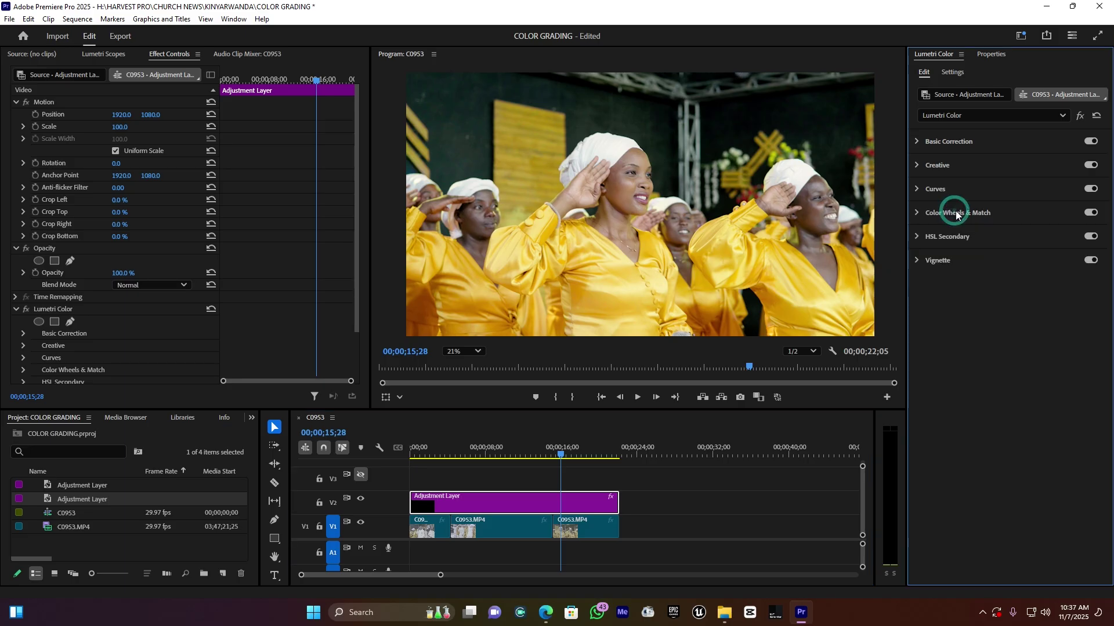
Key the yellow robes in HSL Secondary from the red swatch, widening hue with Color/Gray preview
{"action": "left_click", "coordinate": [949, 237]}
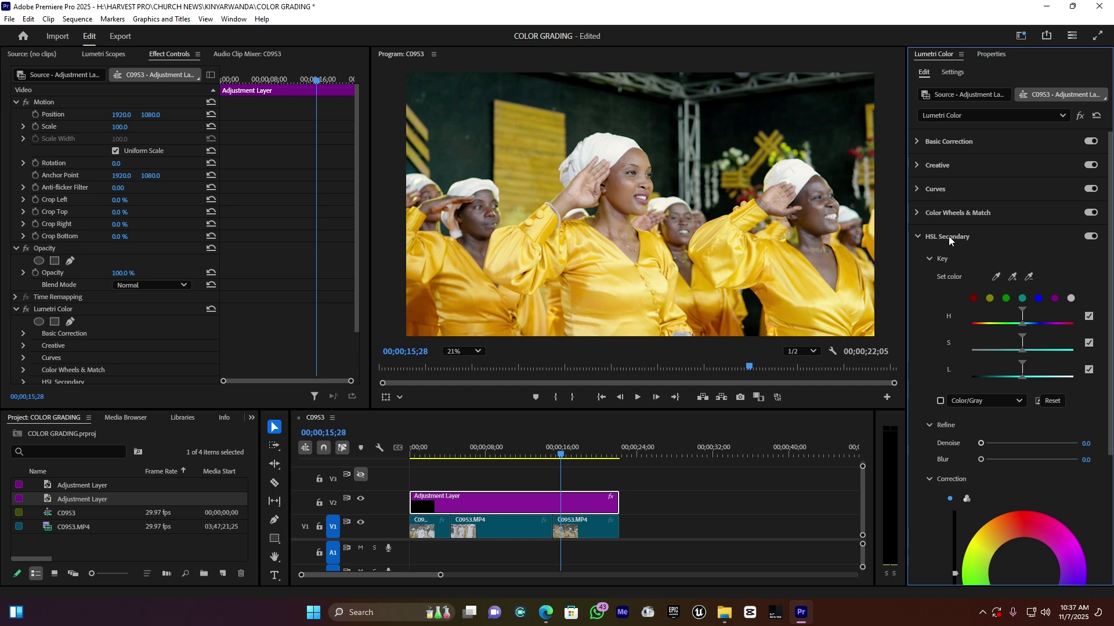
{"action": "left_click", "coordinate": [973, 300]}
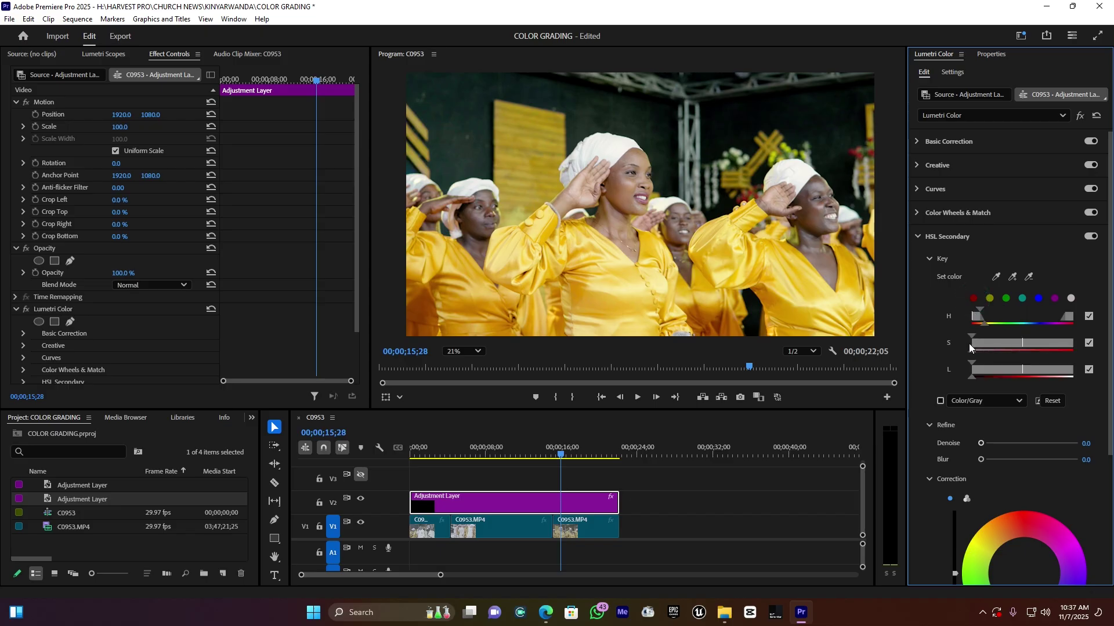
{"action": "left_click", "coordinate": [940, 401]}
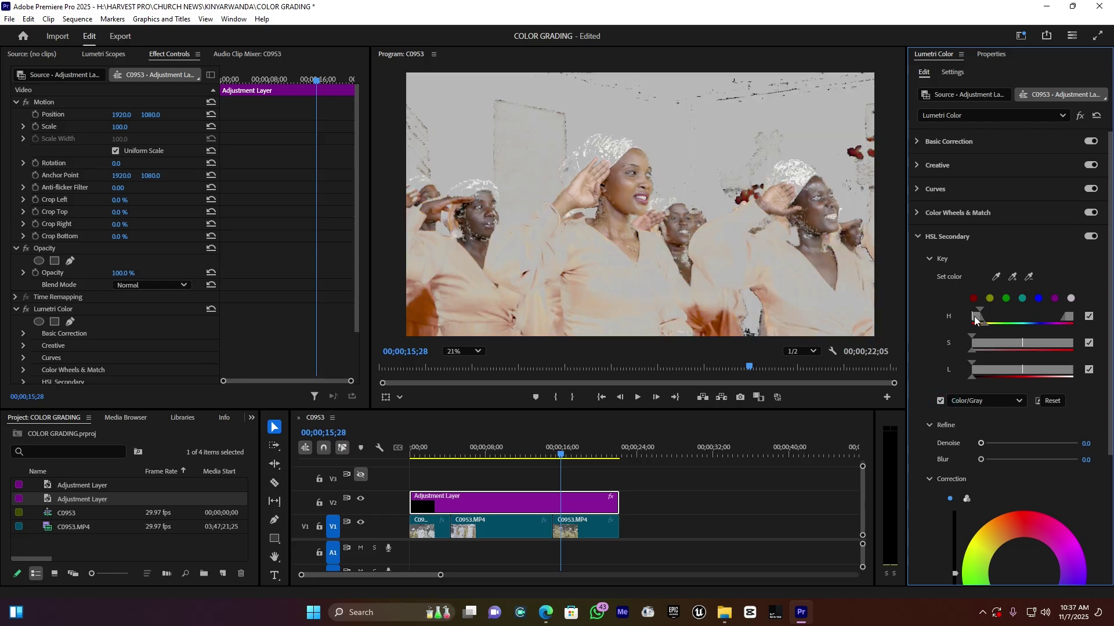
{"action": "left_click_drag", "start_coordinate": [976, 318], "coordinate": [982, 322]}
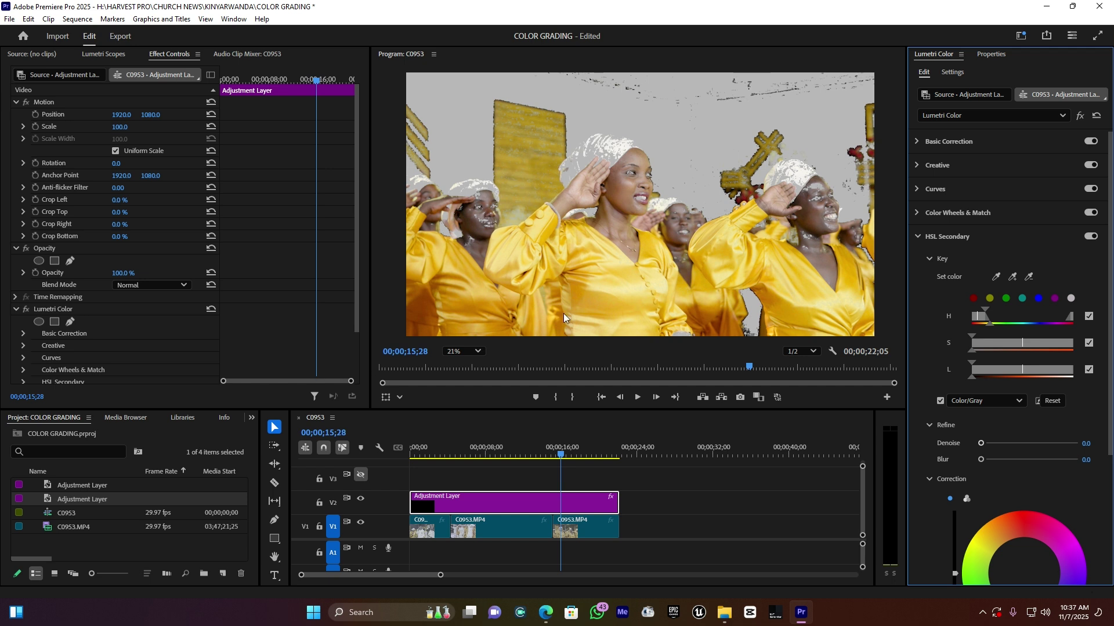
Check the key across several frames and narrow its lightness range
{"action": "left_click", "coordinate": [532, 452]}
{"action": "left_click", "coordinate": [440, 452]}
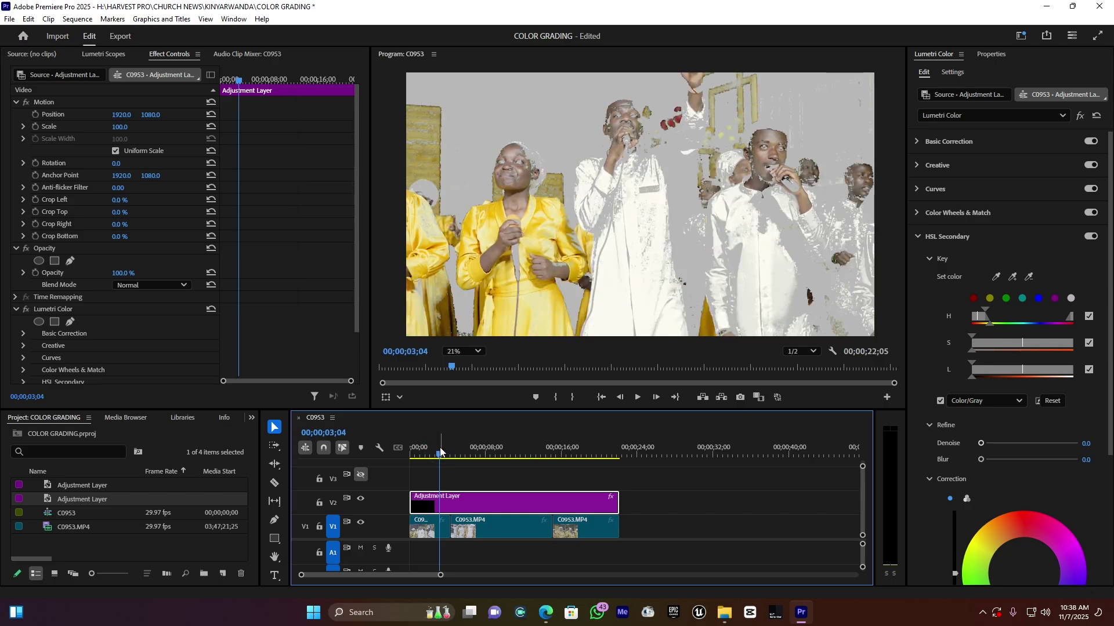
{"action": "left_click", "coordinate": [437, 453]}
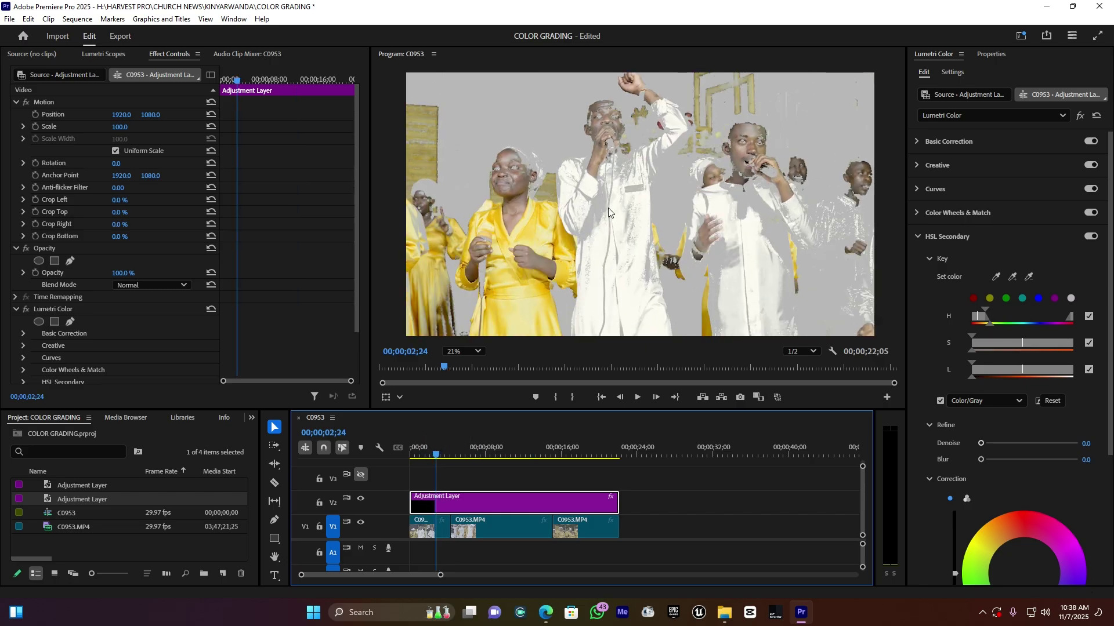
{"action": "left_click", "coordinate": [536, 452]}
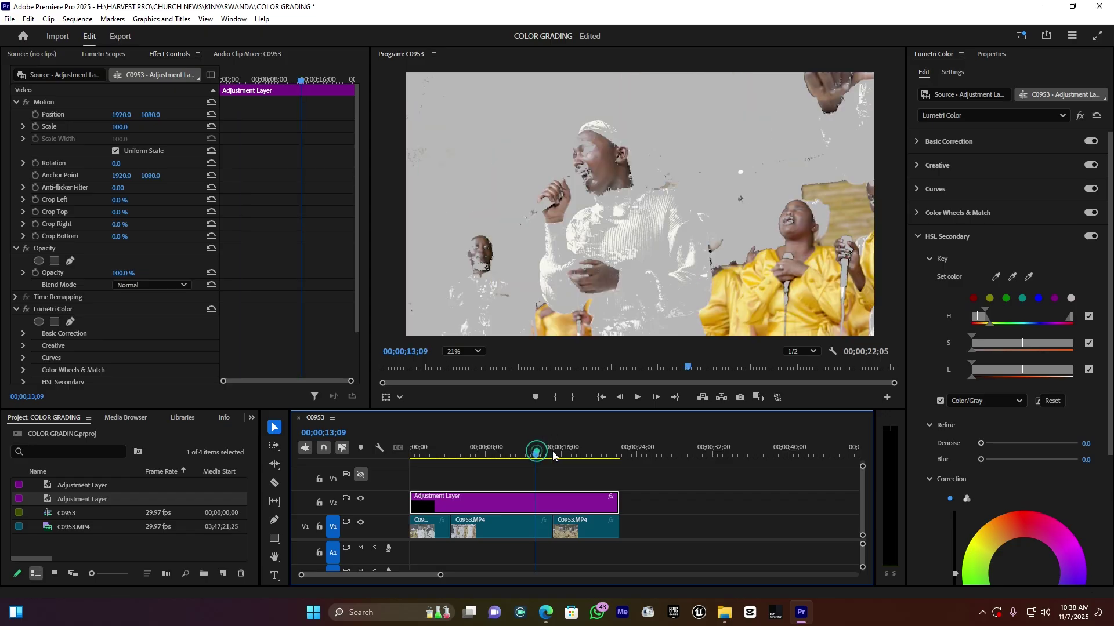
{"action": "left_click", "coordinate": [561, 452]}
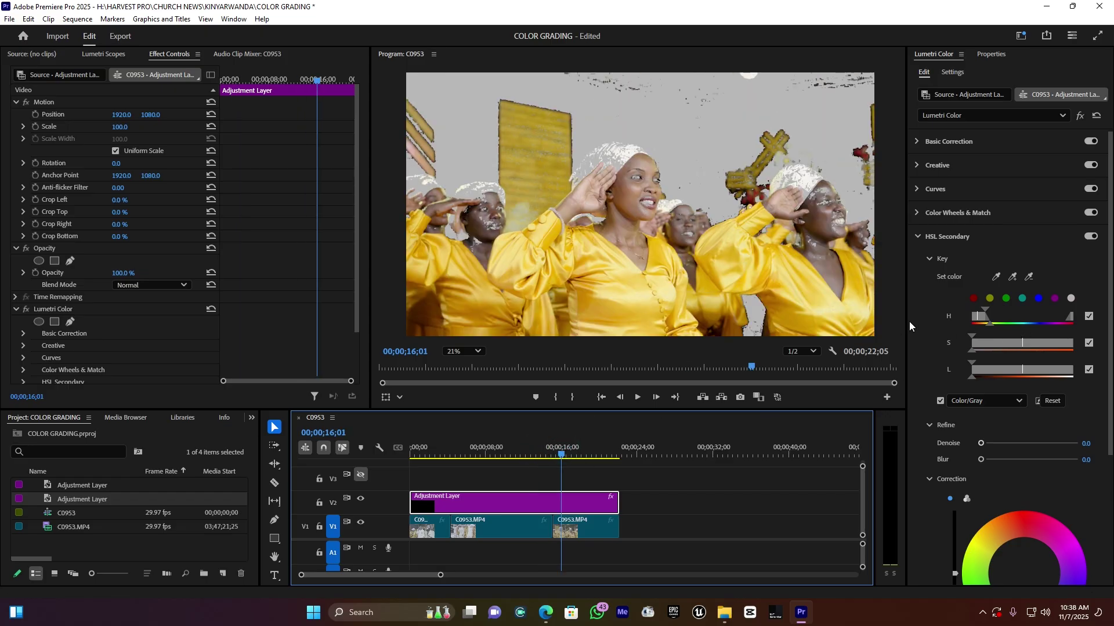
{"action": "left_click_drag", "start_coordinate": [1012, 371], "coordinate": [1022, 371]}
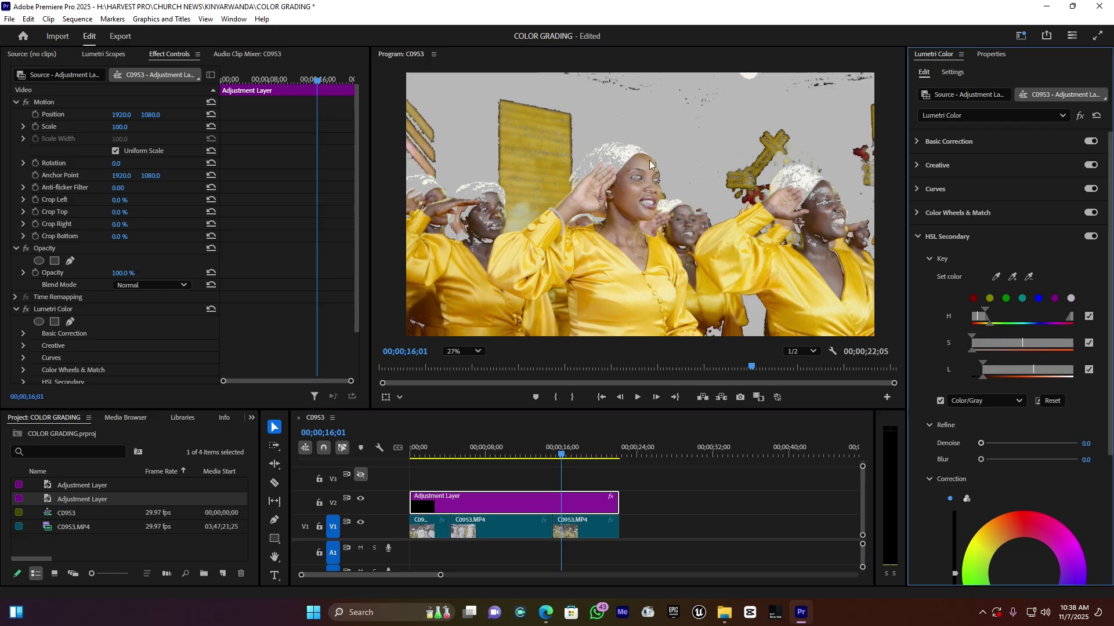
Soften the key edges with a Refine Blur of 6.8
{"action": "scroll", "coordinate": [652, 159], "scroll_direction": "up", "scroll_amount": 1}
{"action": "scroll", "coordinate": [653, 158], "scroll_direction": "up", "scroll_amount": 1}
{"action": "scroll", "coordinate": [653, 158], "scroll_direction": "up", "scroll_amount": 1}
{"action": "scroll", "coordinate": [653, 157], "scroll_direction": "up", "scroll_amount": 1}
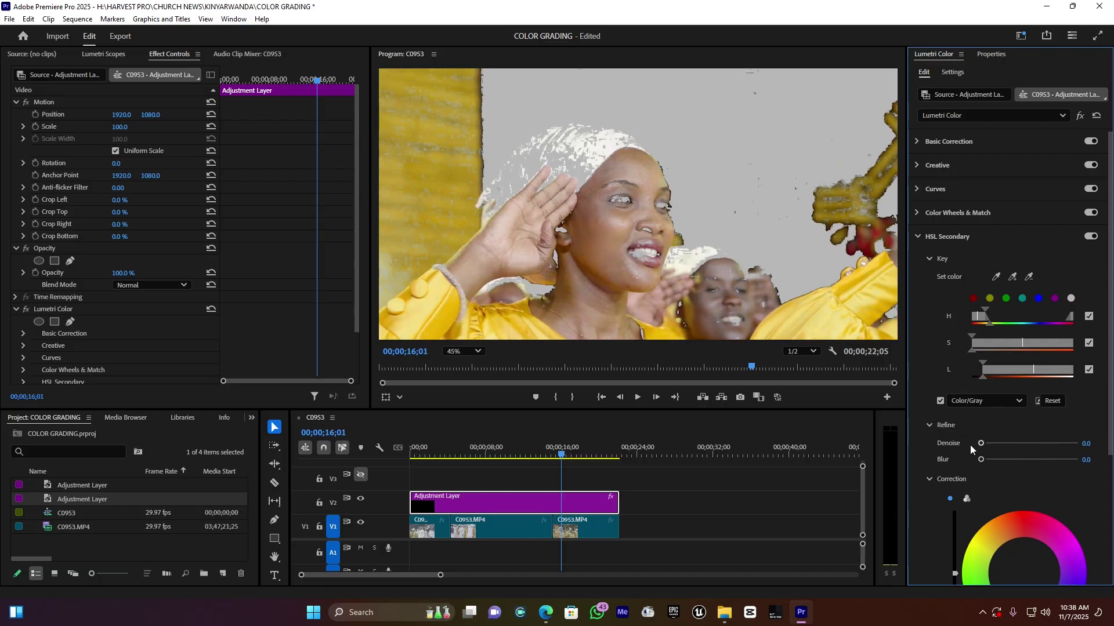
{"action": "left_click_drag", "start_coordinate": [980, 460], "coordinate": [999, 459]}
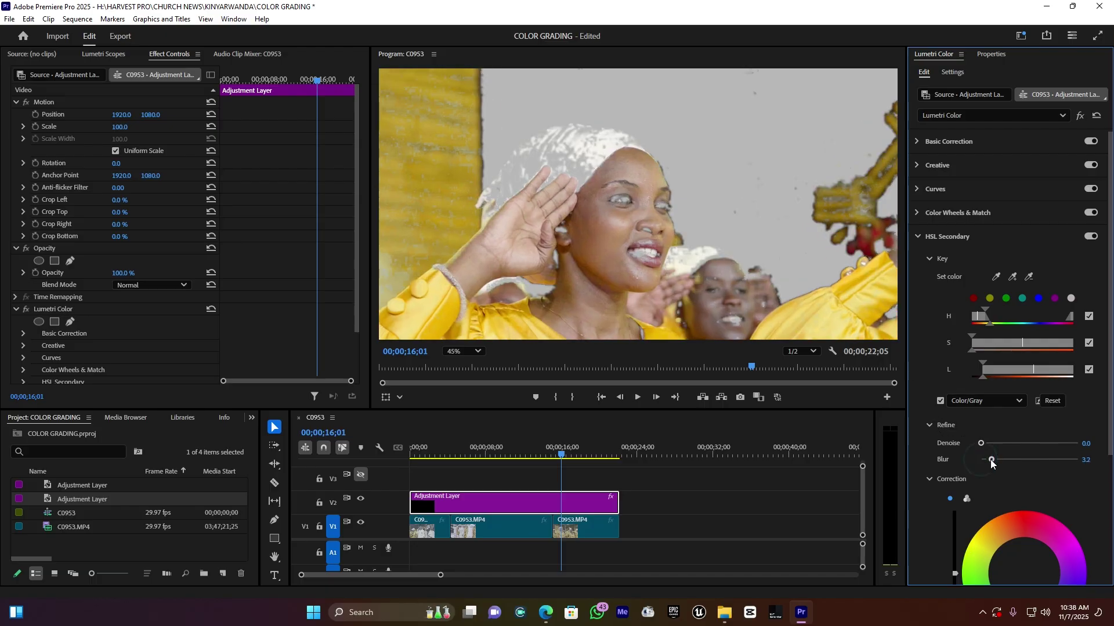
{"action": "left_click_drag", "start_coordinate": [1003, 461], "coordinate": [1004, 461]}
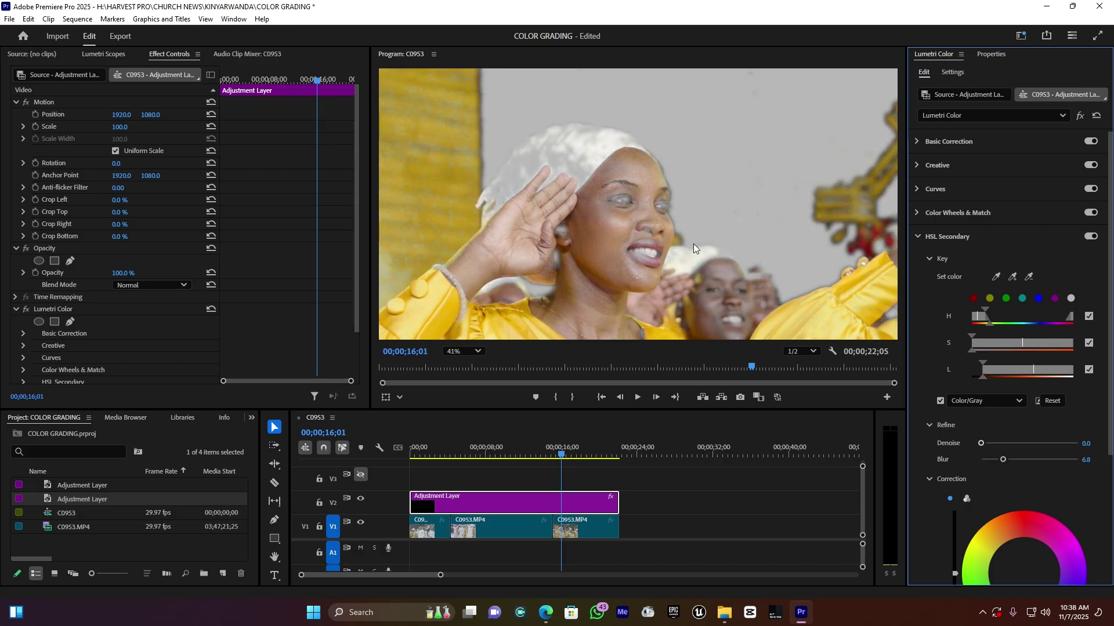
Set the Program Monitor zoom to Fit to view the whole frame
{"action": "scroll", "coordinate": [693, 244], "scroll_direction": "down", "scroll_amount": 2}
{"action": "scroll", "coordinate": [694, 244], "scroll_direction": "down", "scroll_amount": 2}
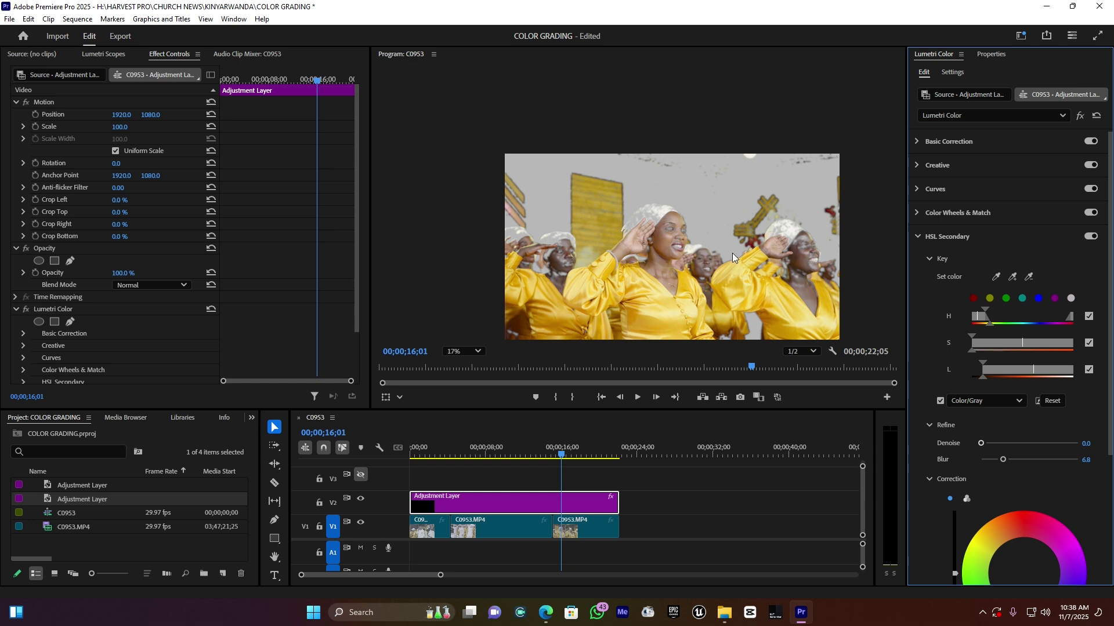
{"action": "scroll", "coordinate": [732, 253], "scroll_direction": "up", "scroll_amount": 1}
{"action": "scroll", "coordinate": [733, 253], "scroll_direction": "up", "scroll_amount": 1}
{"action": "left_click", "coordinate": [463, 352]}
{"action": "left_click", "coordinate": [467, 368]}
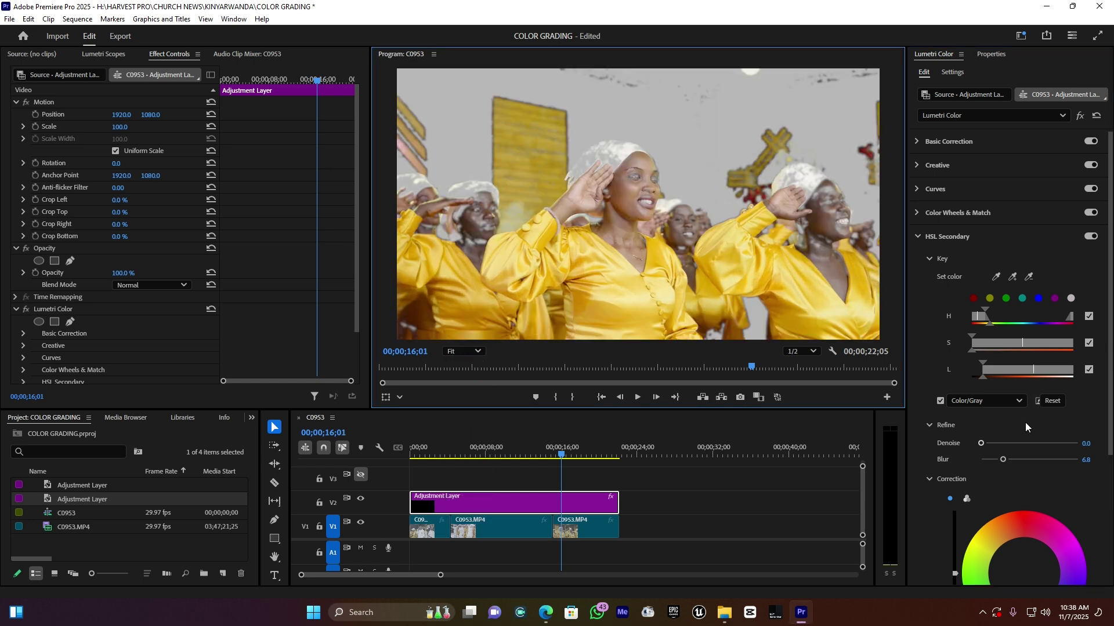
{"action": "scroll", "coordinate": [1027, 426], "scroll_direction": "down", "scroll_amount": 3}
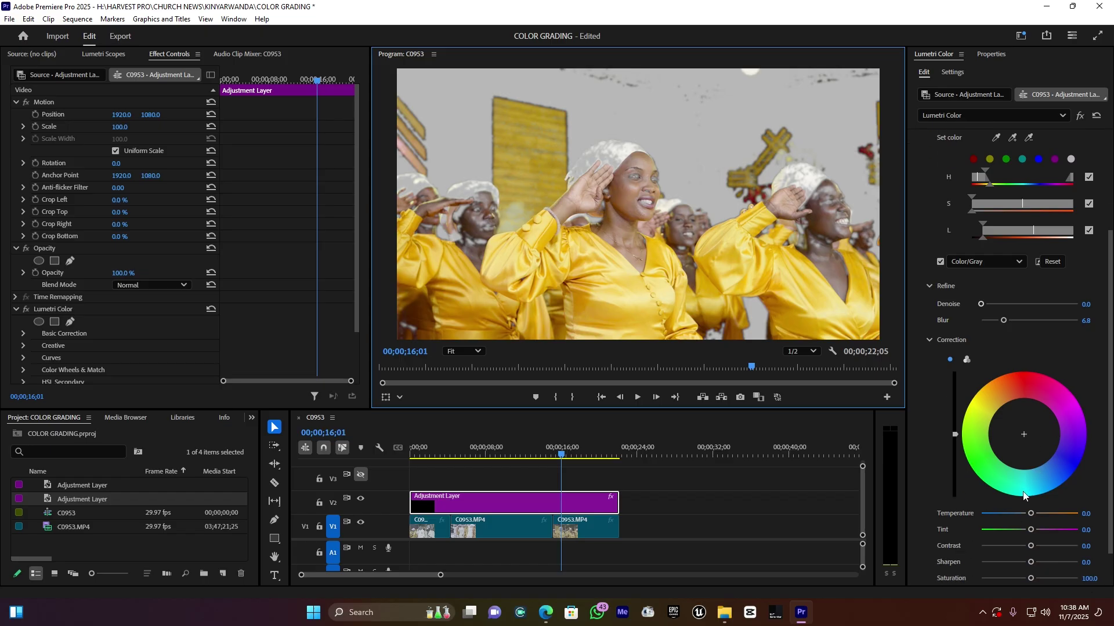
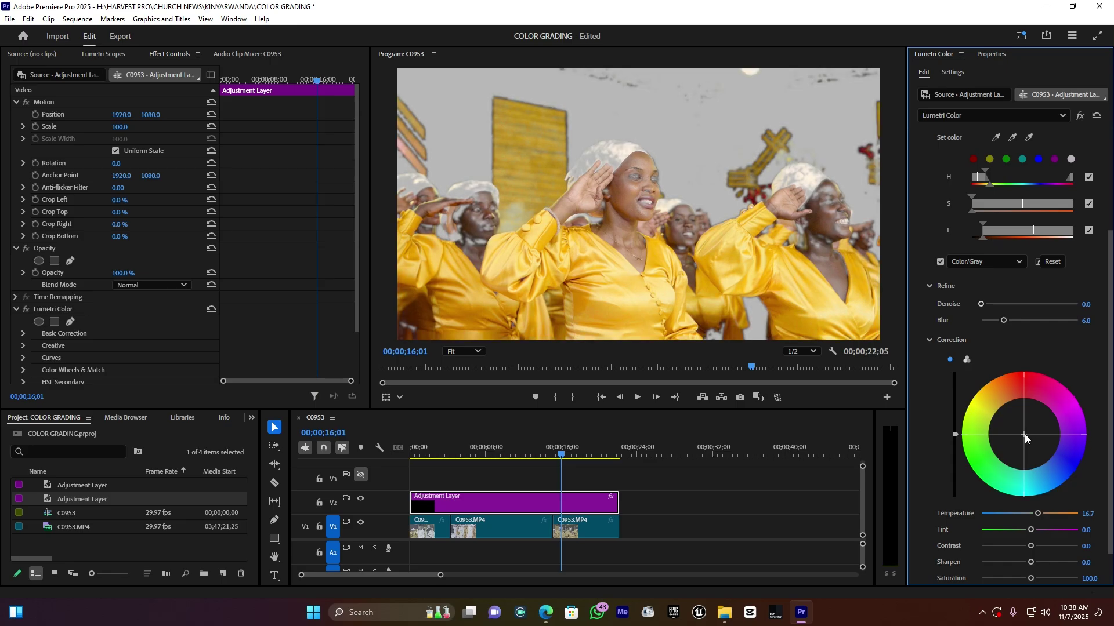
Turn off the Color/Gray mask, then retint and brighten the keyed yellow tones
{"action": "left_click_drag", "start_coordinate": [1024, 434], "coordinate": [1022, 429]}
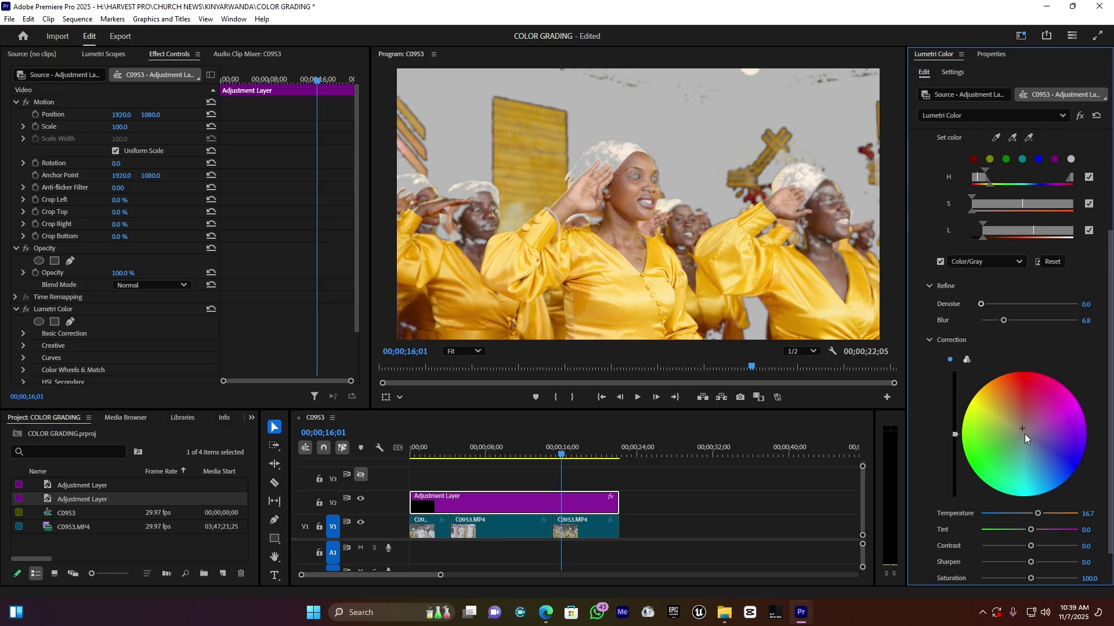
{"action": "left_click", "coordinate": [939, 261]}
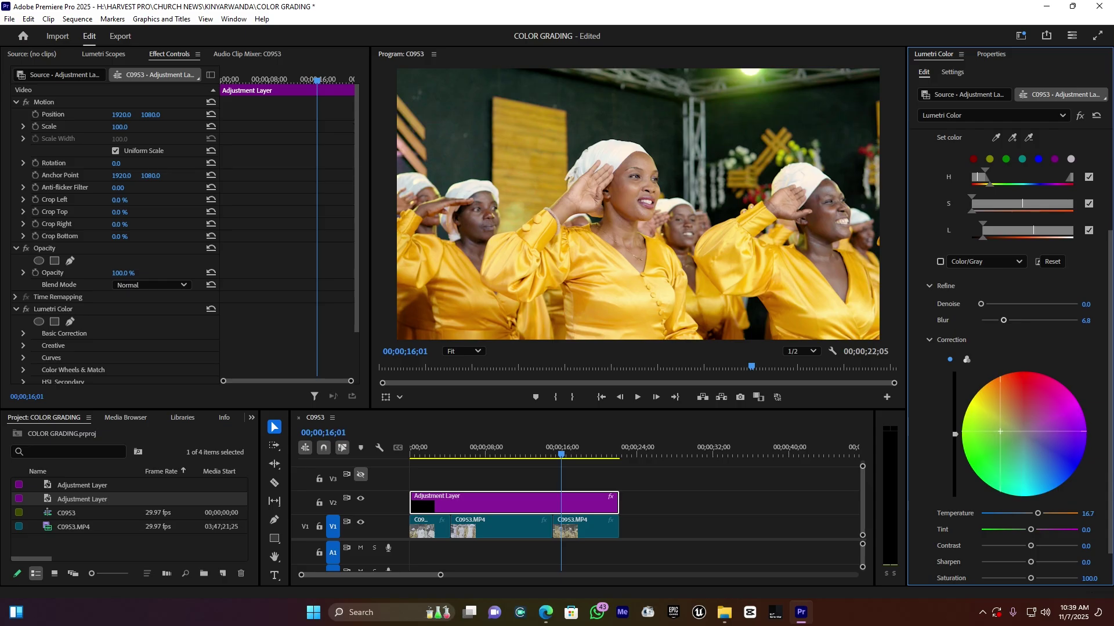
{"action": "left_click_drag", "start_coordinate": [962, 429], "coordinate": [1022, 427]}
{"action": "left_click_drag", "start_coordinate": [1022, 427], "coordinate": [1021, 424]}
{"action": "mouse_move", "coordinate": [957, 433]}
{"action": "left_mouse_down"}
{"action": "mouse_move", "coordinate": [957, 418]}
{"action": "mouse_move", "coordinate": [955, 465]}
{"action": "left_mouse_up"}
Sharpen the keyed yellow areas to 11.9
{"action": "left_click", "coordinate": [956, 439]}
{"action": "scroll", "coordinate": [1057, 554], "scroll_direction": "down", "scroll_amount": 2}
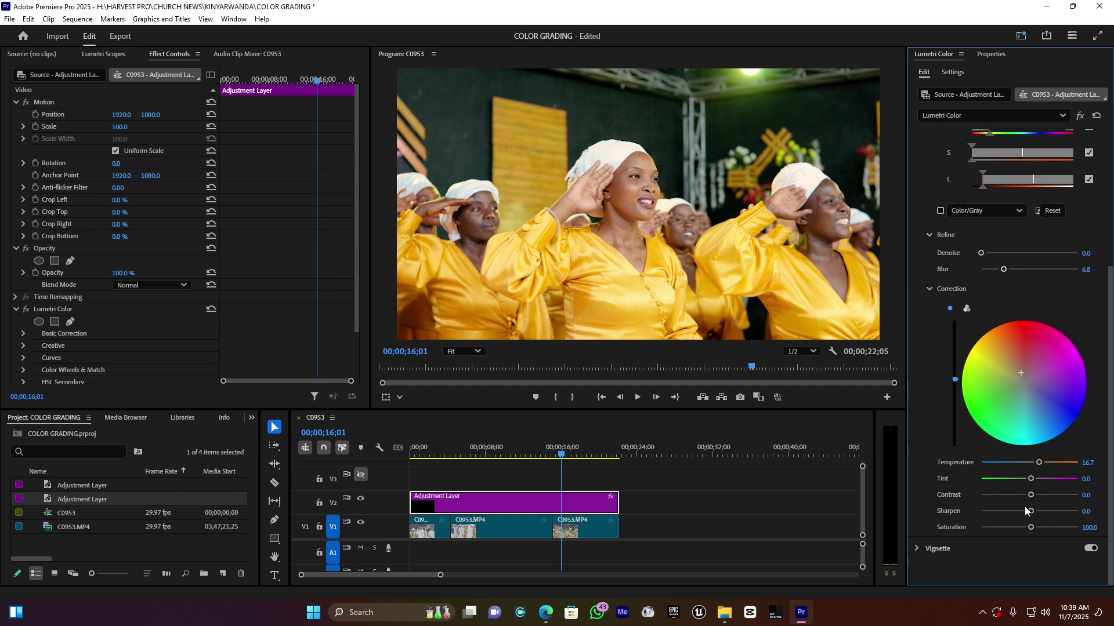
{"action": "left_click_drag", "start_coordinate": [1031, 511], "coordinate": [1036, 511]}
{"action": "left_click", "coordinate": [532, 454]}
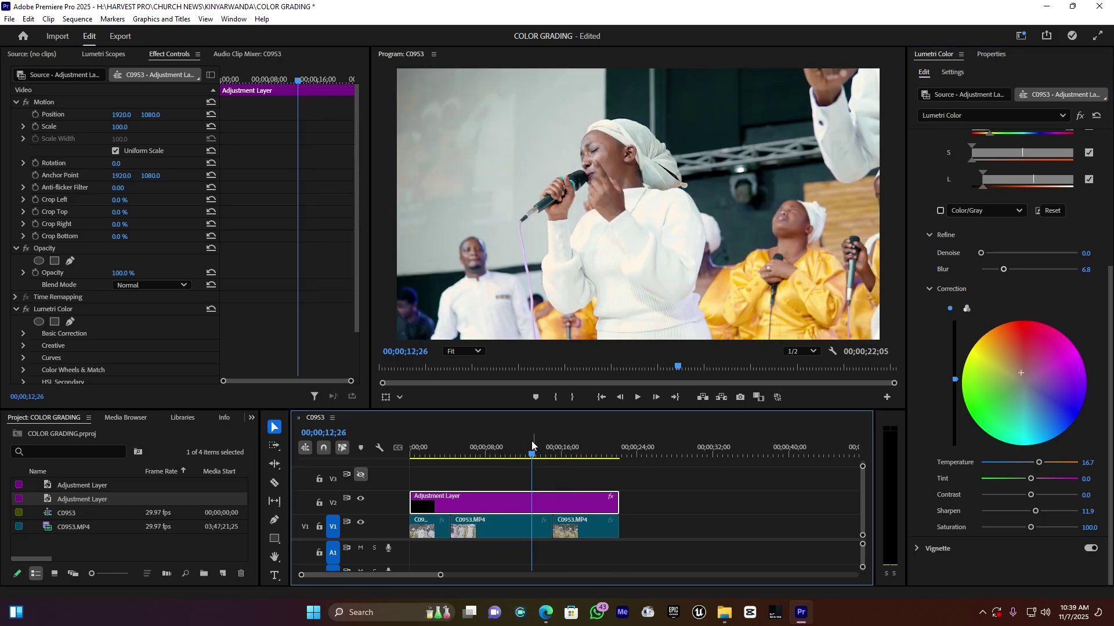
{"action": "left_click", "coordinate": [436, 451]}
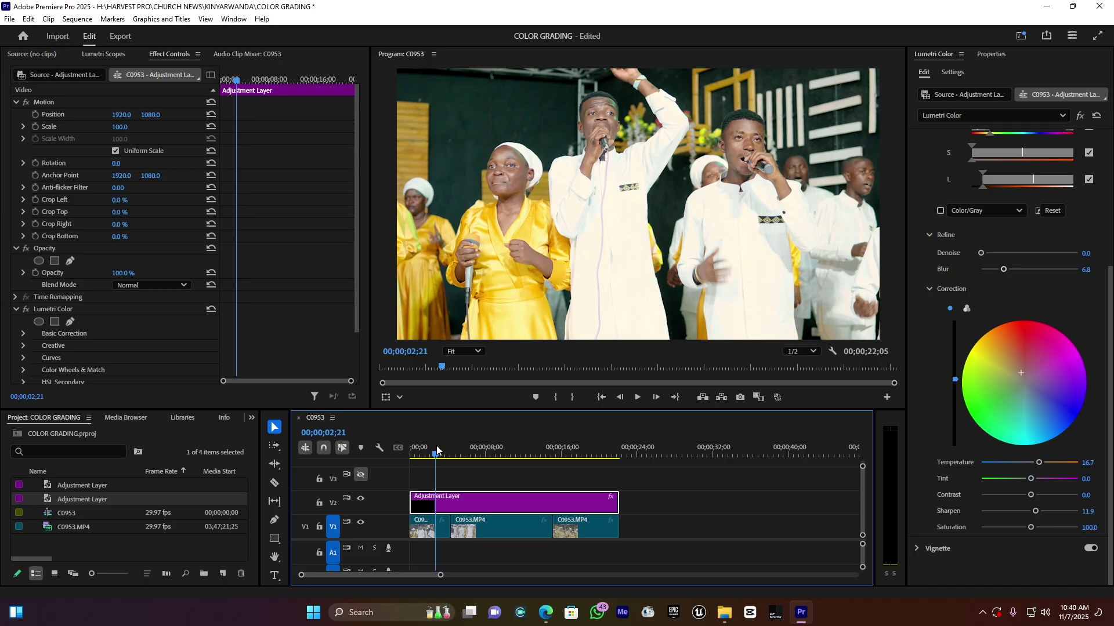
{"action": "left_click", "coordinate": [564, 444]}
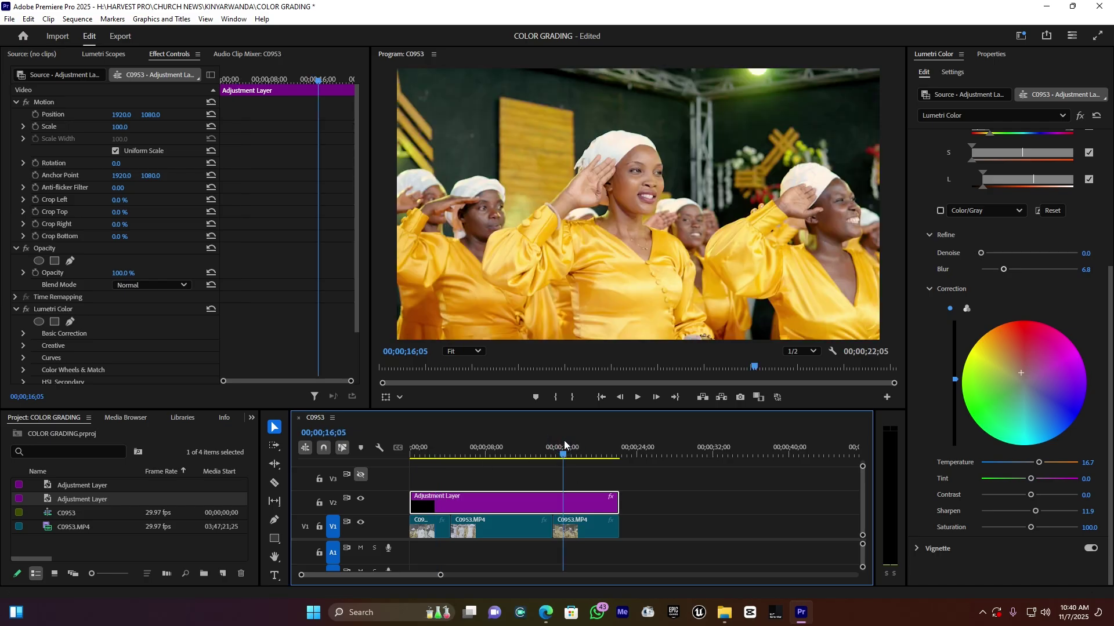
{"action": "left_click_drag", "start_coordinate": [1109, 299], "coordinate": [1107, 237]}
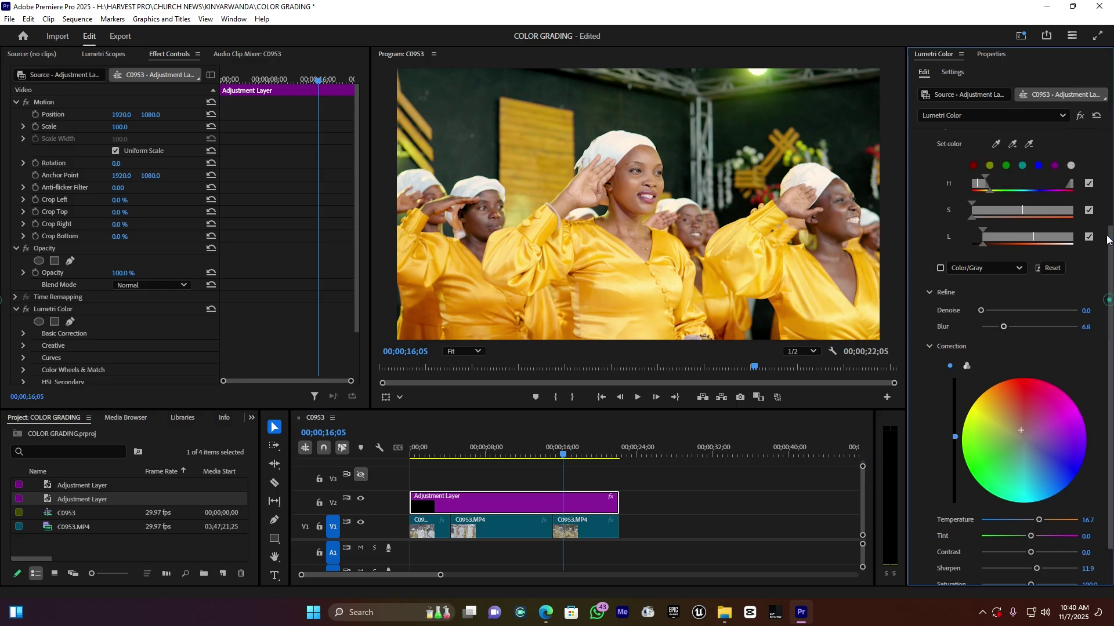
{"action": "scroll", "coordinate": [968, 245], "scroll_direction": "up", "scroll_amount": 2}
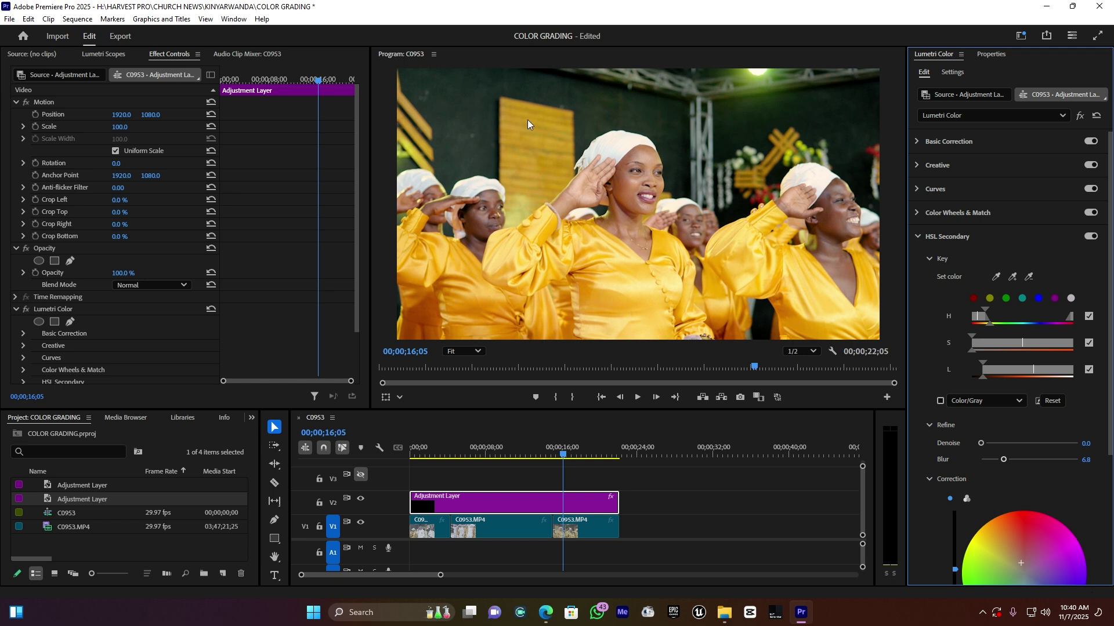
Place a second adjustment layer on track V3, stretched across the clips
{"action": "left_click", "coordinate": [681, 496]}
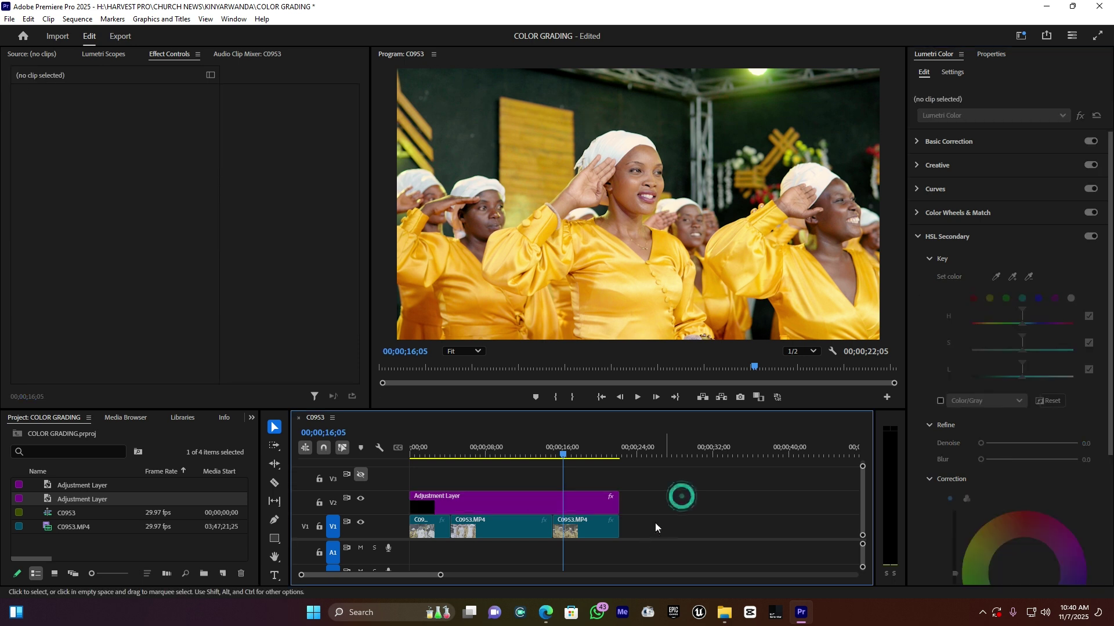
{"action": "left_click", "coordinate": [80, 499]}
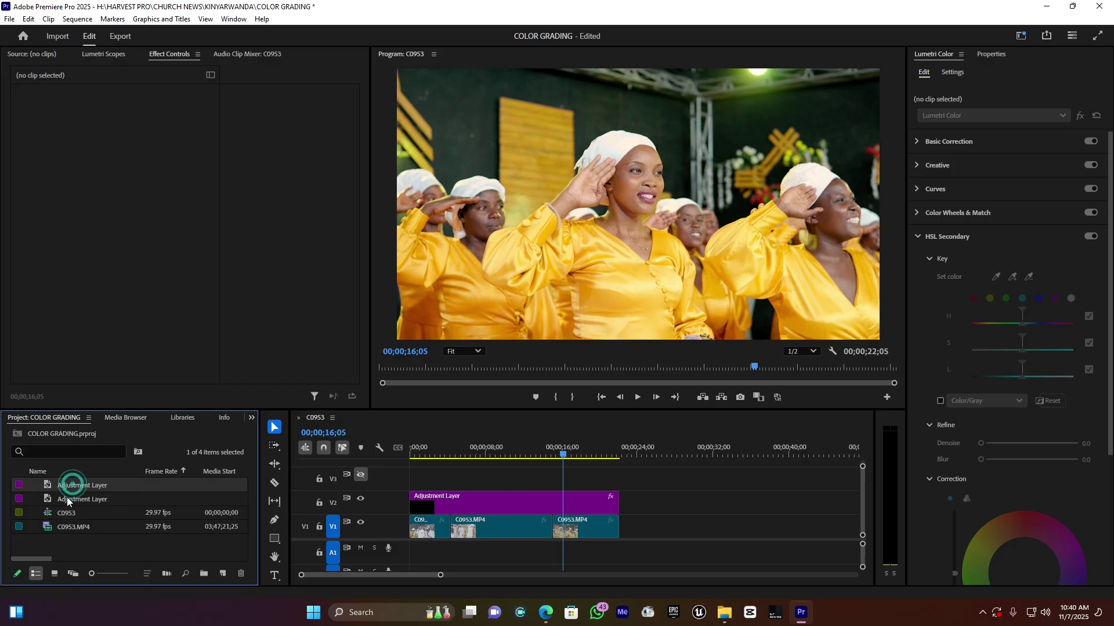
{"action": "mouse_move", "coordinate": [59, 504]}
{"action": "left_mouse_down"}
{"action": "mouse_move", "coordinate": [554, 476]}
{"action": "mouse_move", "coordinate": [410, 478]}
{"action": "left_mouse_up"}
{"action": "left_click_drag", "start_coordinate": [599, 479], "coordinate": [625, 485]}
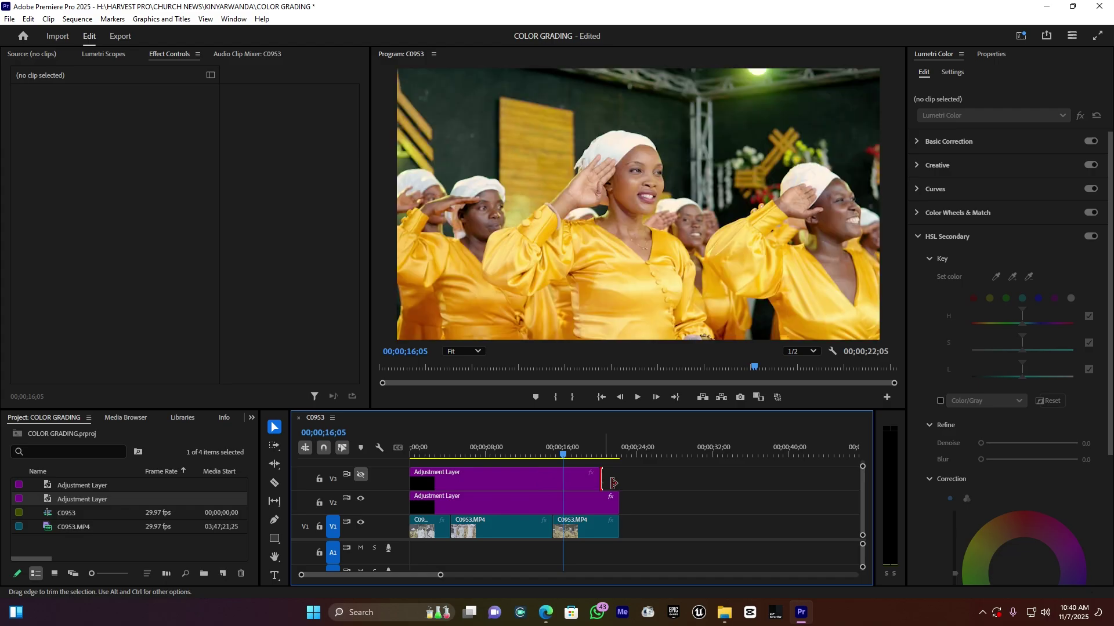
{"action": "left_click", "coordinate": [554, 482]}
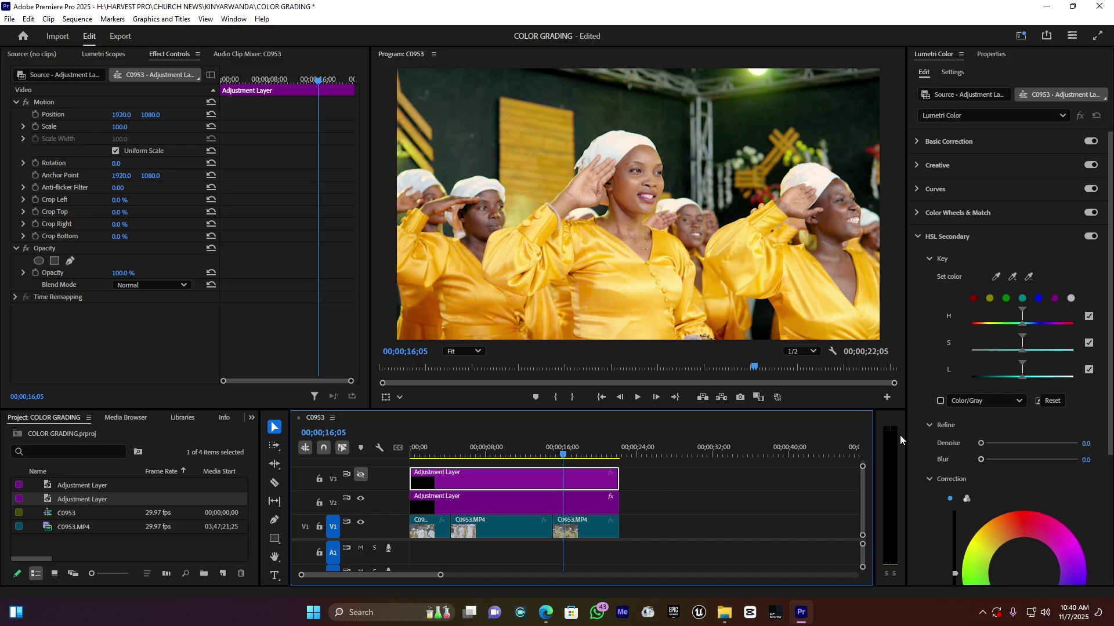
Key the V3 layer's yellow tones with HSL Secondary and a 6.8 edge blur
{"action": "left_click", "coordinate": [546, 474]}
{"action": "left_click", "coordinate": [973, 298]}
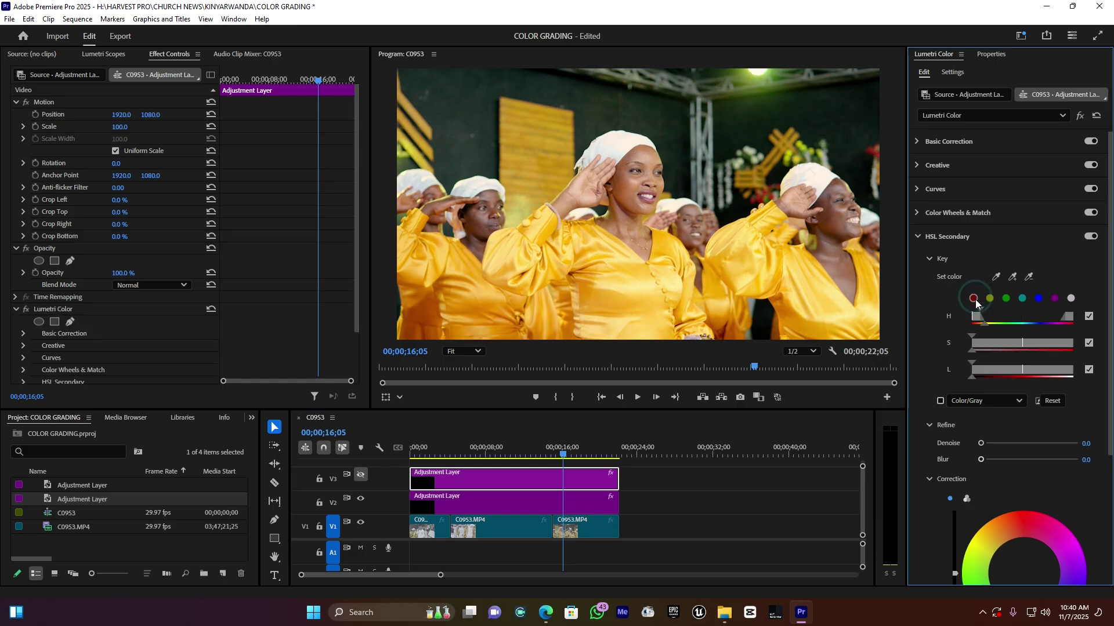
{"action": "left_click", "coordinate": [941, 401]}
{"action": "left_click", "coordinate": [361, 475]}
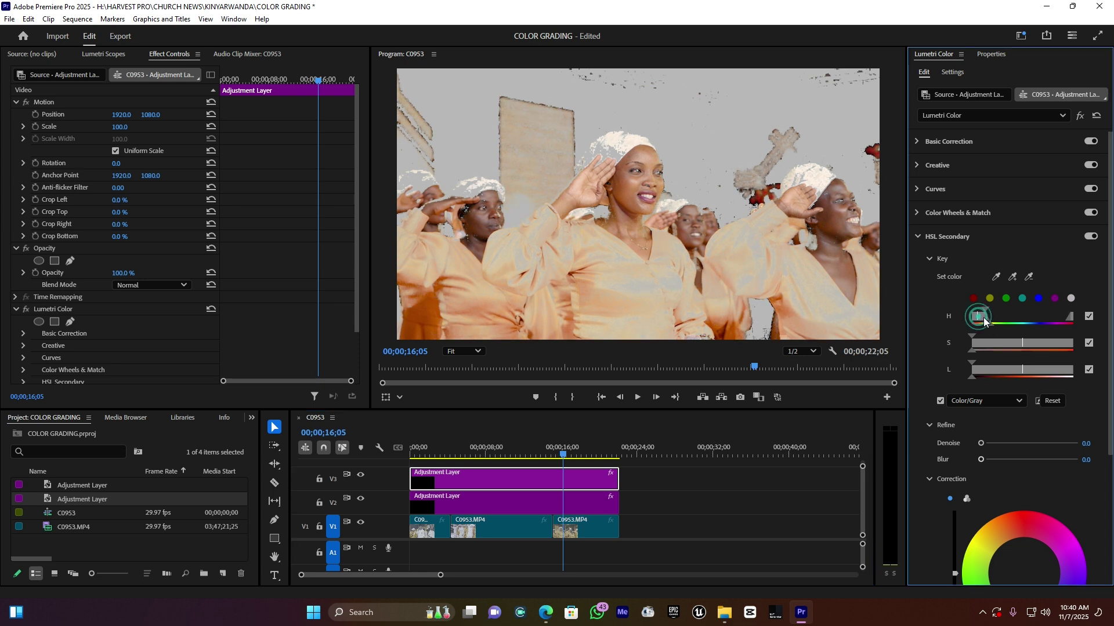
{"action": "left_click_drag", "start_coordinate": [978, 317], "coordinate": [983, 318]}
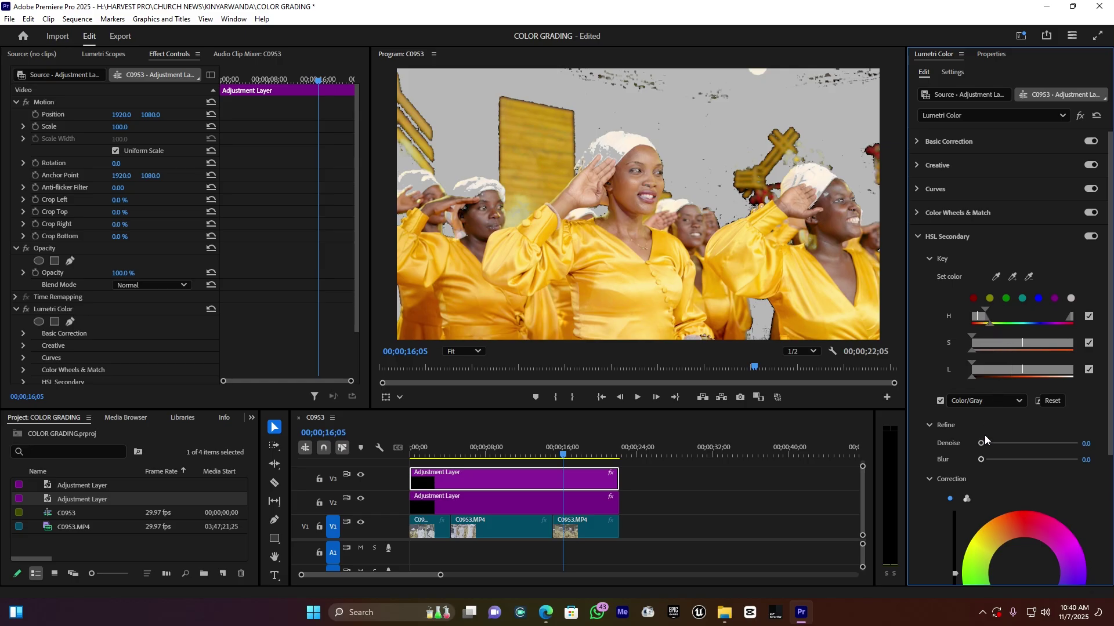
{"action": "left_click_drag", "start_coordinate": [983, 460], "coordinate": [1003, 460]}
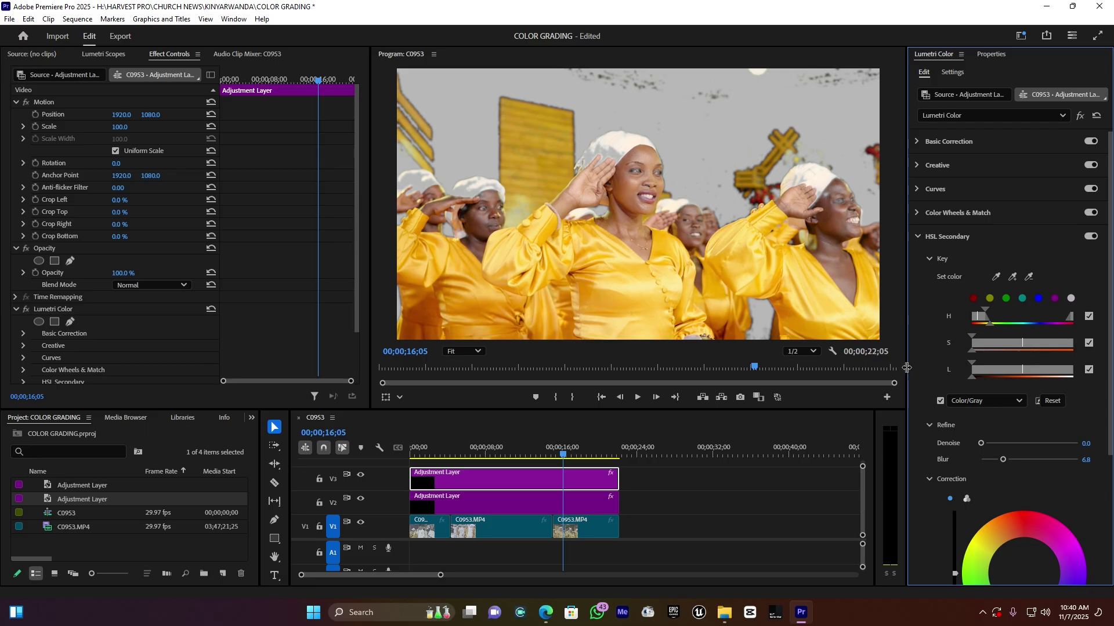
{"action": "left_click_drag", "start_coordinate": [907, 367], "coordinate": [878, 367]}
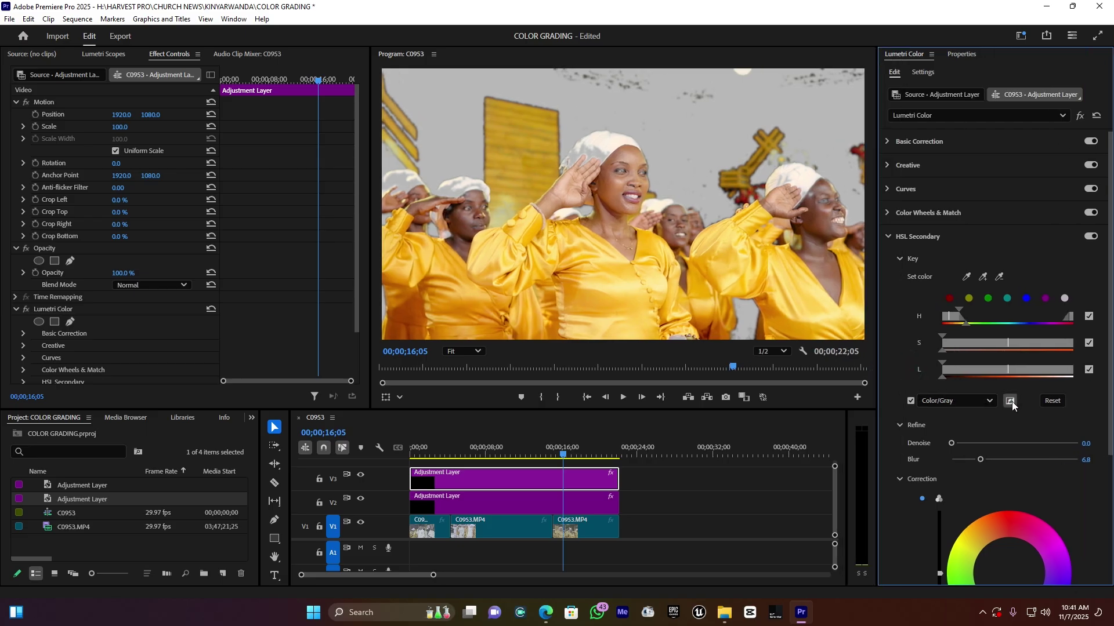
Check the yellow key mask at 12;07, 13;16 and 15;17, then darken the keyed yellows
{"action": "left_click", "coordinate": [1010, 402]}
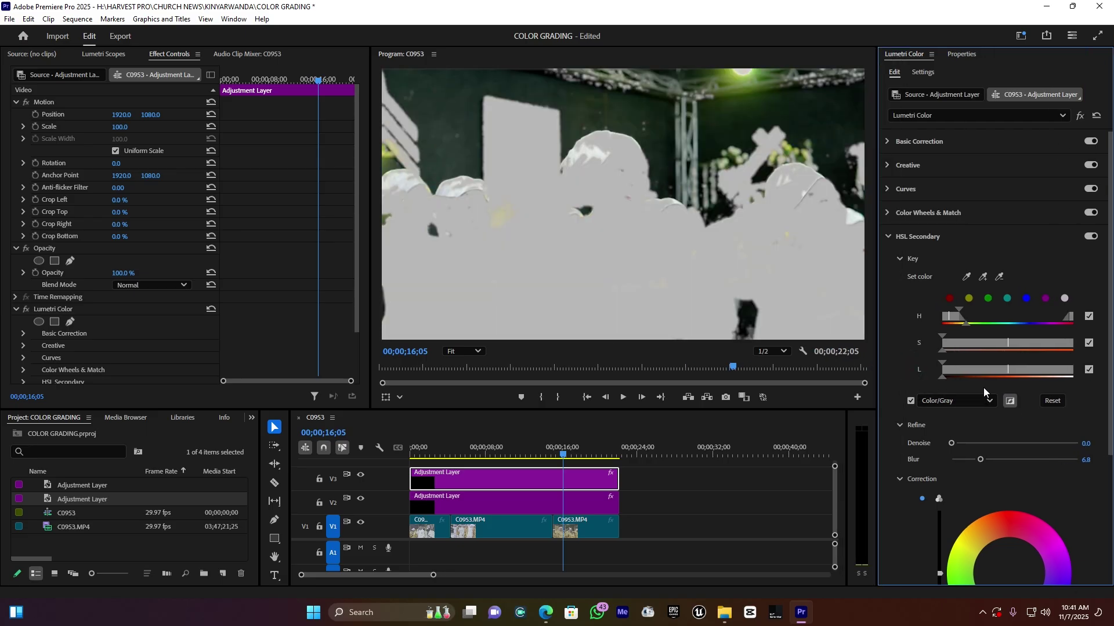
{"action": "left_click", "coordinate": [527, 453]}
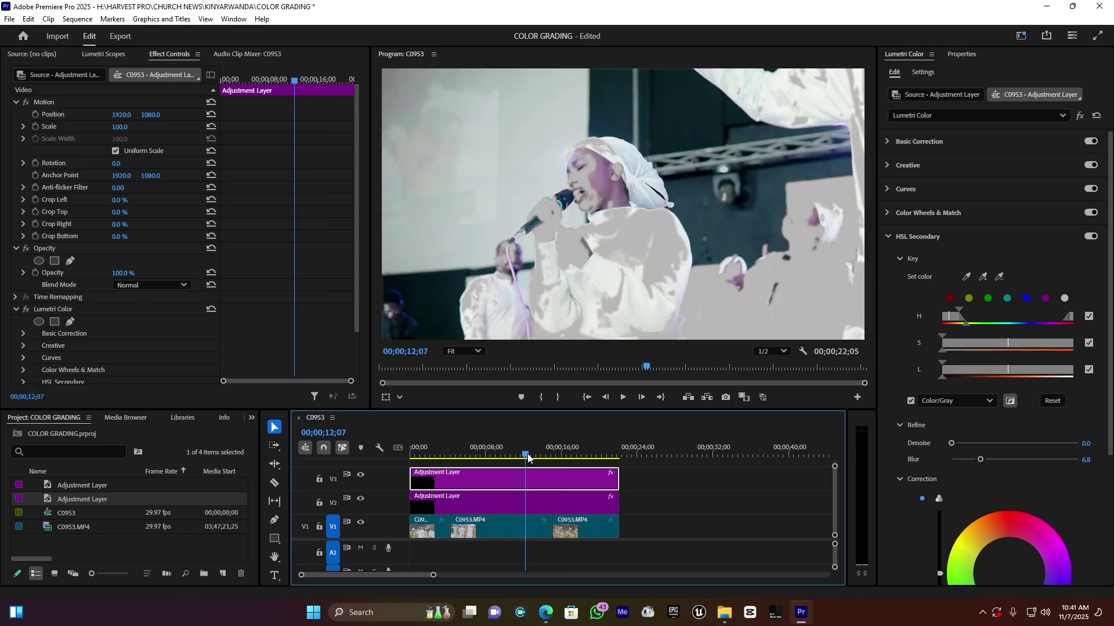
{"action": "left_click", "coordinate": [538, 456]}
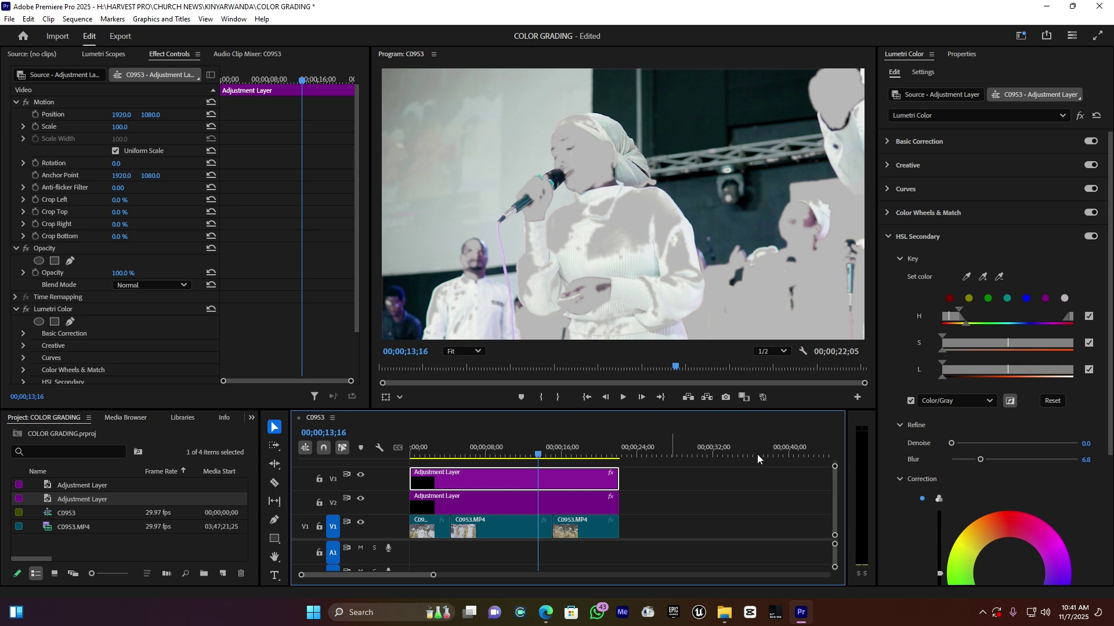
{"action": "left_click", "coordinate": [558, 454]}
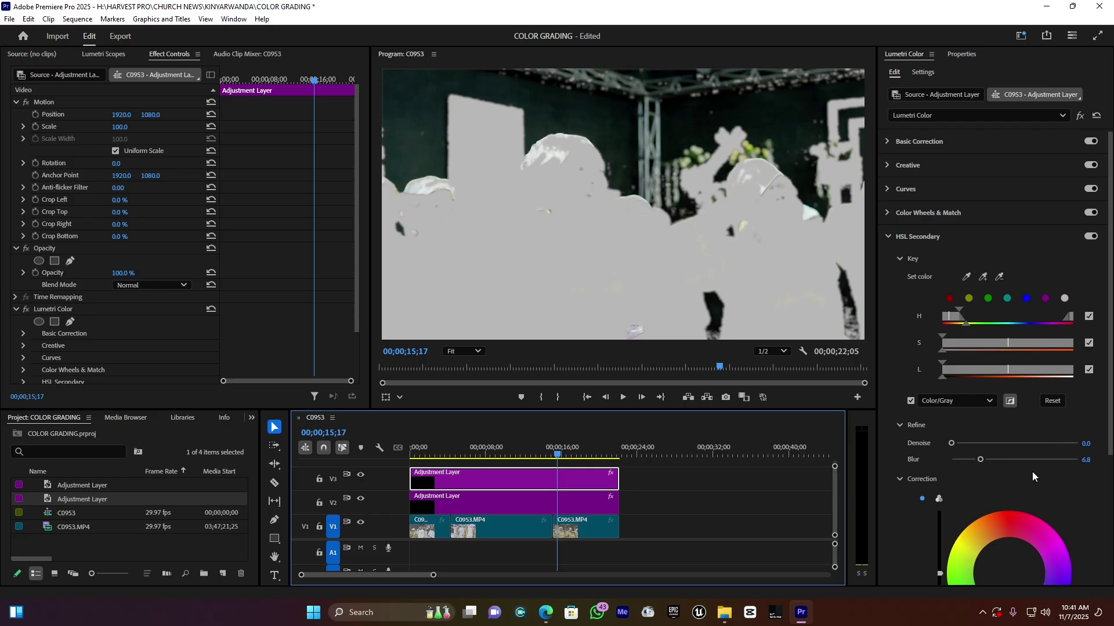
{"action": "scroll", "coordinate": [1032, 471], "scroll_direction": "down", "scroll_amount": 5}
{"action": "left_click_drag", "start_coordinate": [940, 447], "coordinate": [940, 462]}
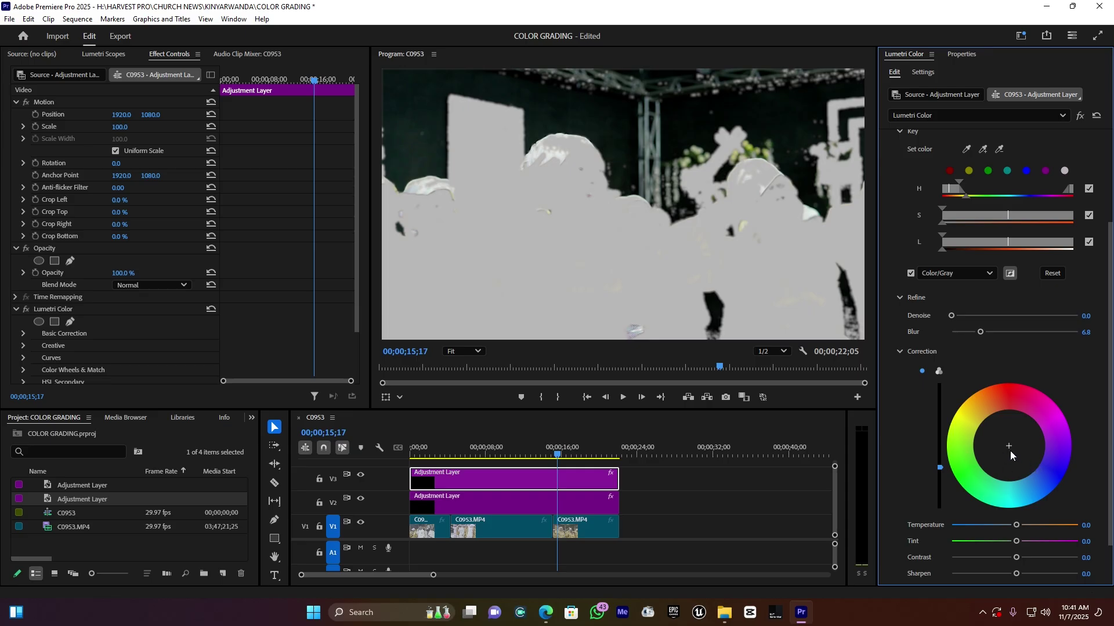
Return to full colour, raise the yellow key's blur to 10.3 and shift its correction tint
{"action": "left_click", "coordinate": [910, 273]}
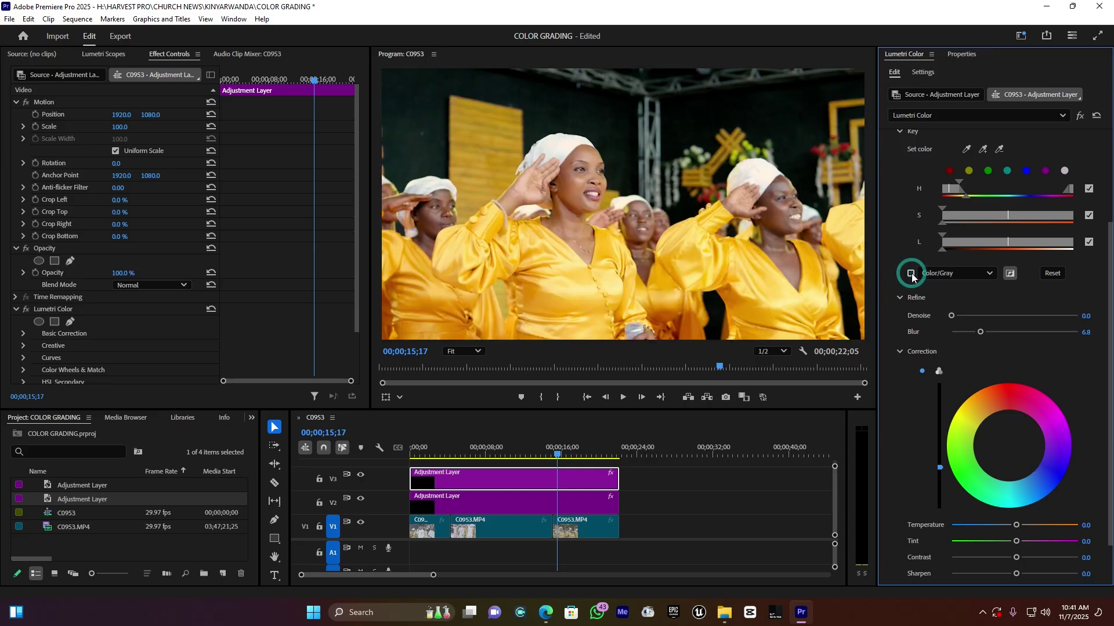
{"action": "left_click", "coordinate": [527, 454]}
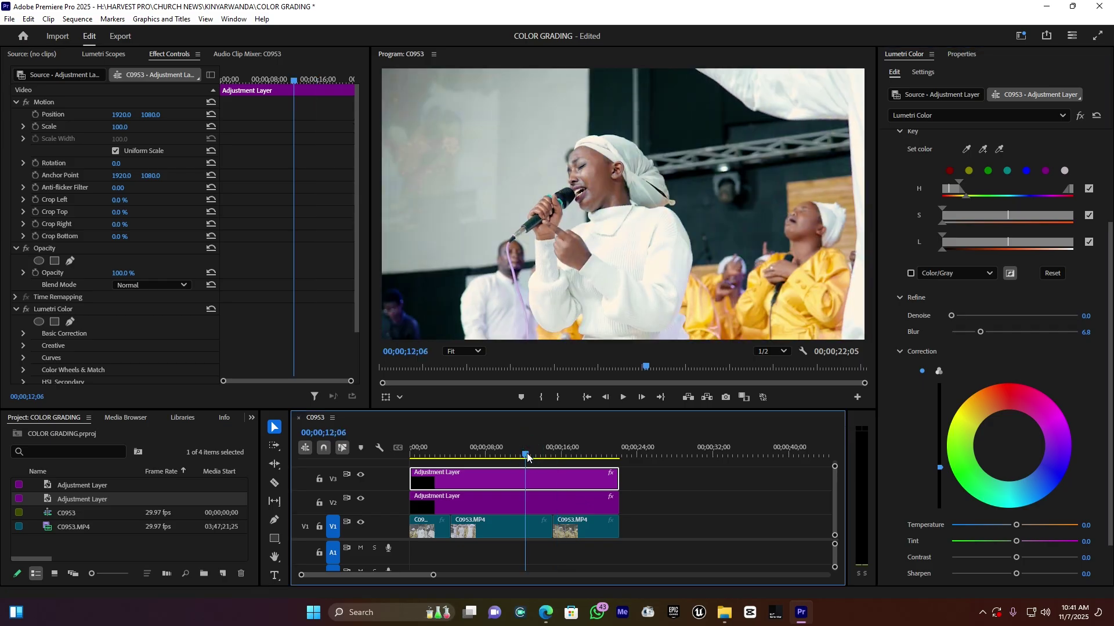
{"action": "left_click_drag", "start_coordinate": [527, 453], "coordinate": [441, 452]}
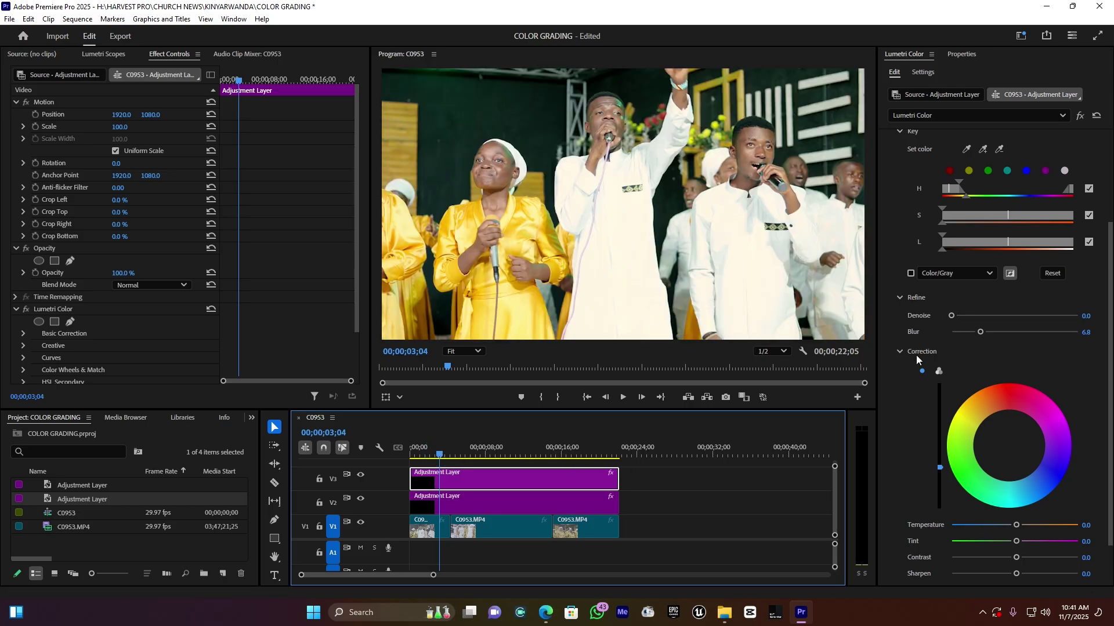
{"action": "left_click_drag", "start_coordinate": [984, 333], "coordinate": [995, 333]}
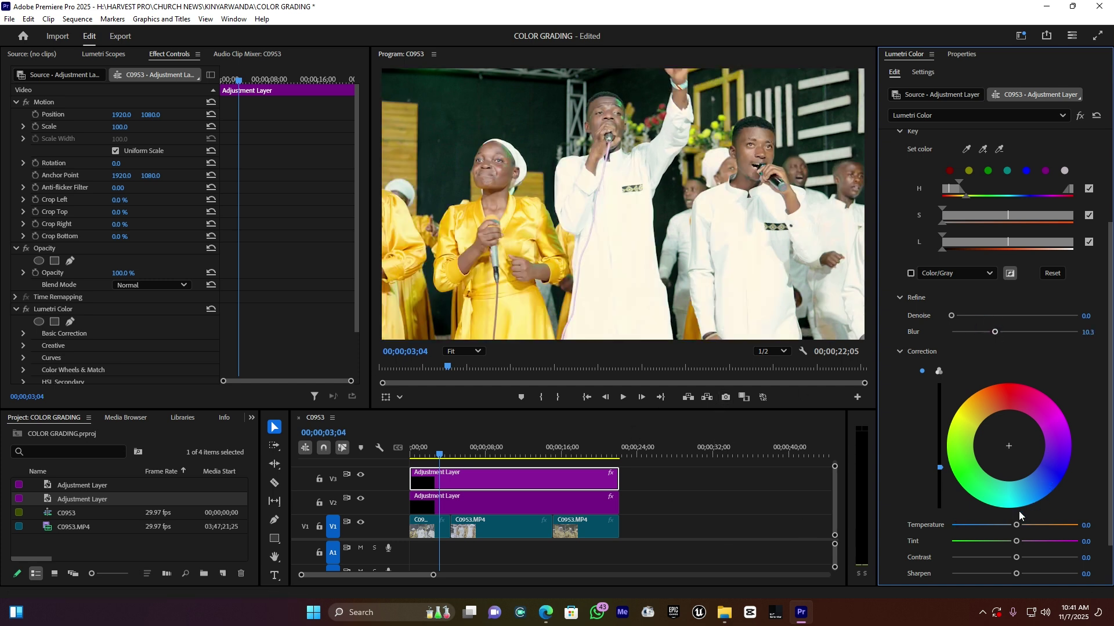
{"action": "left_click_drag", "start_coordinate": [1007, 446], "coordinate": [1005, 450]}
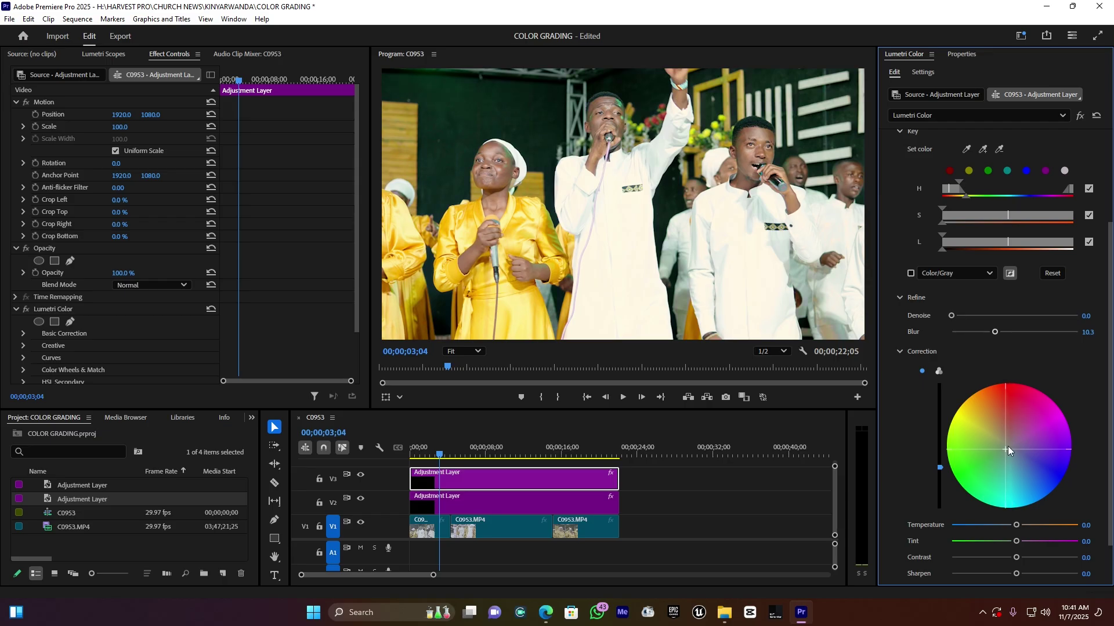
Toggle the V3 and V2 track outputs on the saluting choir shot to compare against ungraded footage
{"action": "left_click", "coordinate": [568, 455]}
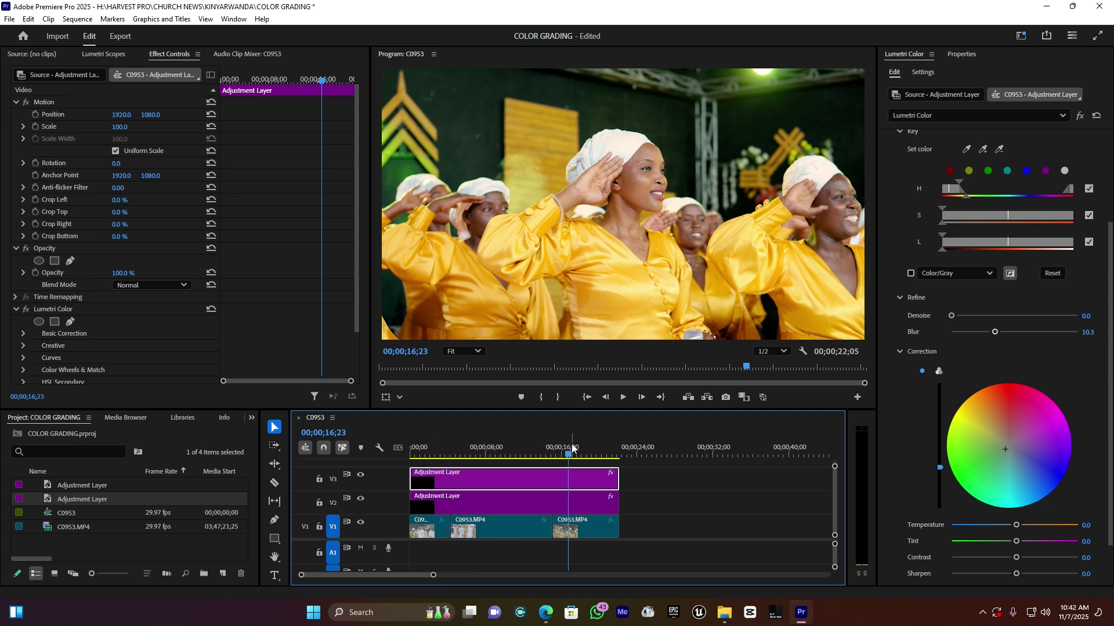
{"action": "left_click", "coordinate": [362, 476]}
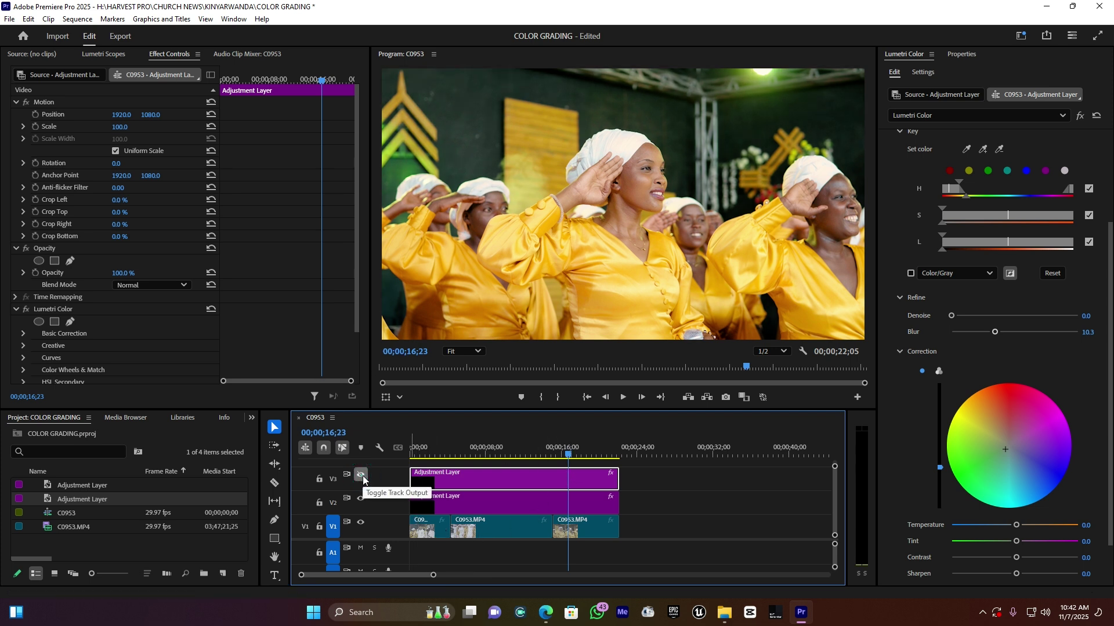
{"action": "left_click", "coordinate": [361, 476]}
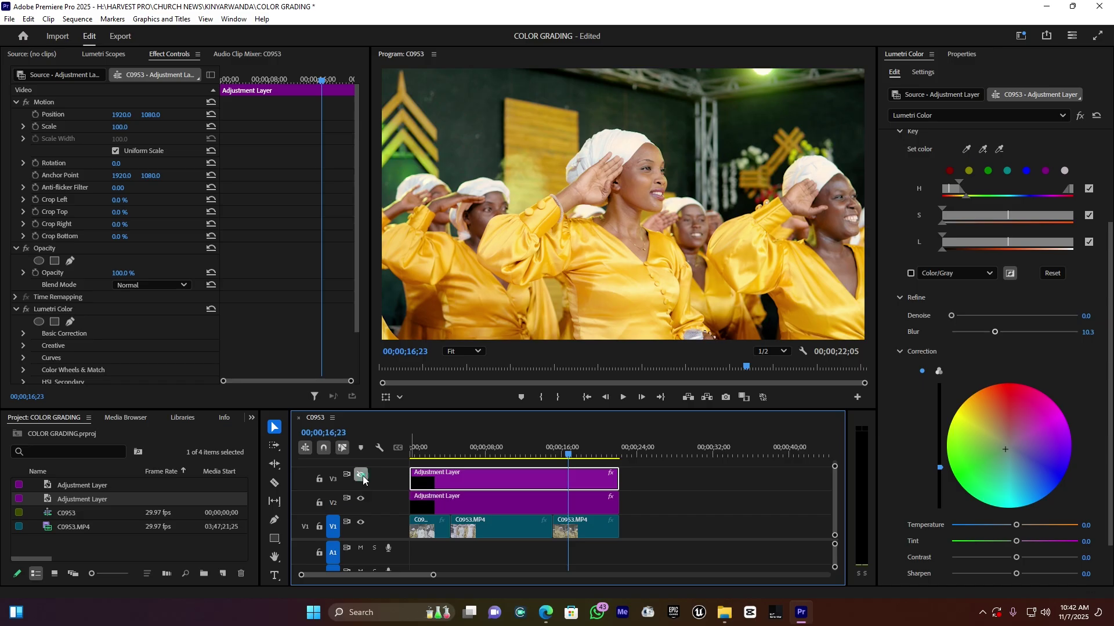
{"action": "left_click", "coordinate": [361, 476]}
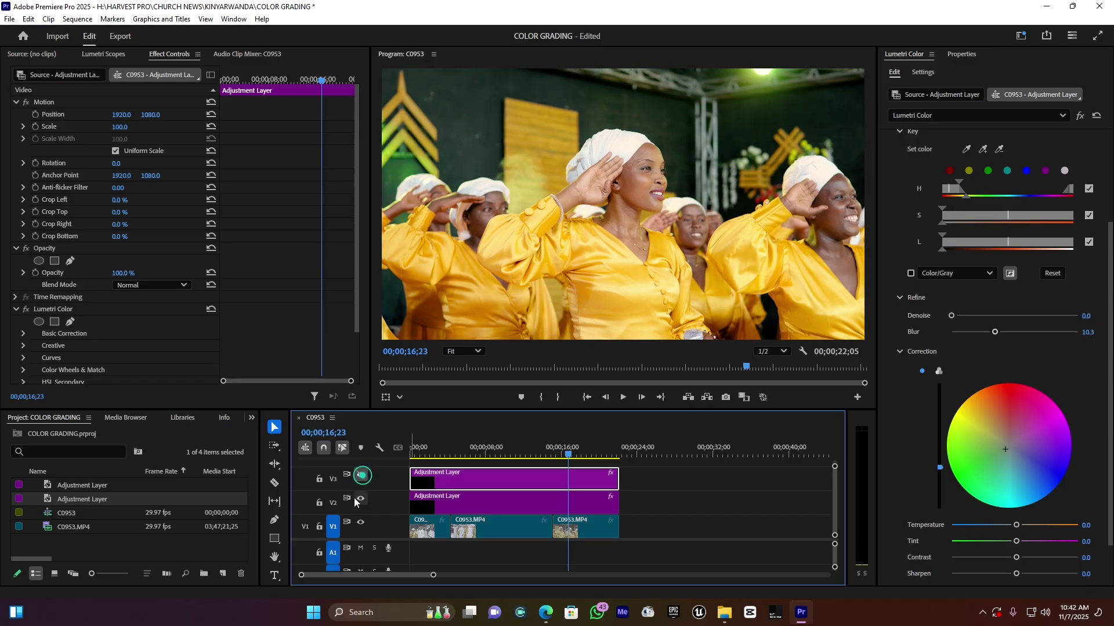
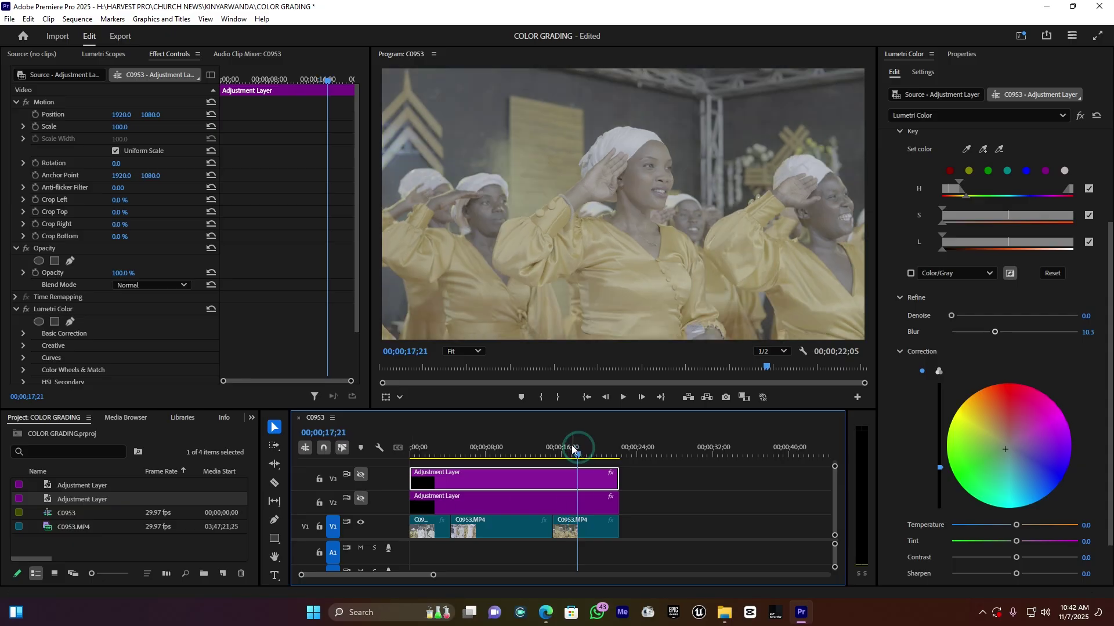
Move the playhead to 00;00;15;15 and switch the V2 and V3 Lumetri adjustment-layer tracks back on
{"action": "left_click", "coordinate": [566, 448]}
{"action": "left_click", "coordinate": [557, 448]}
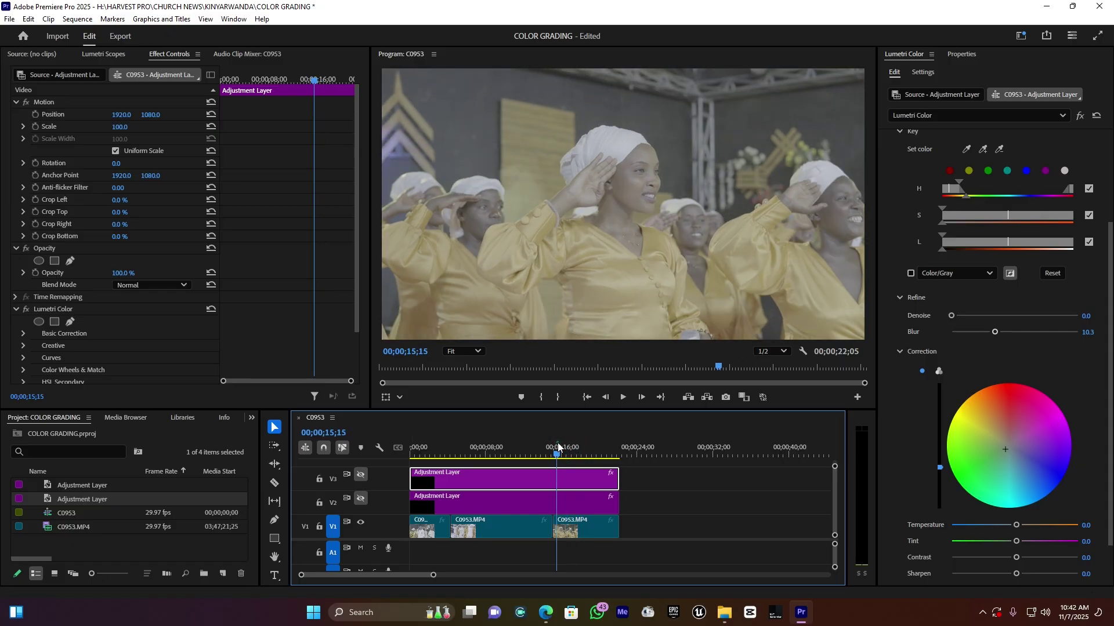
{"action": "left_click", "coordinate": [360, 498]}
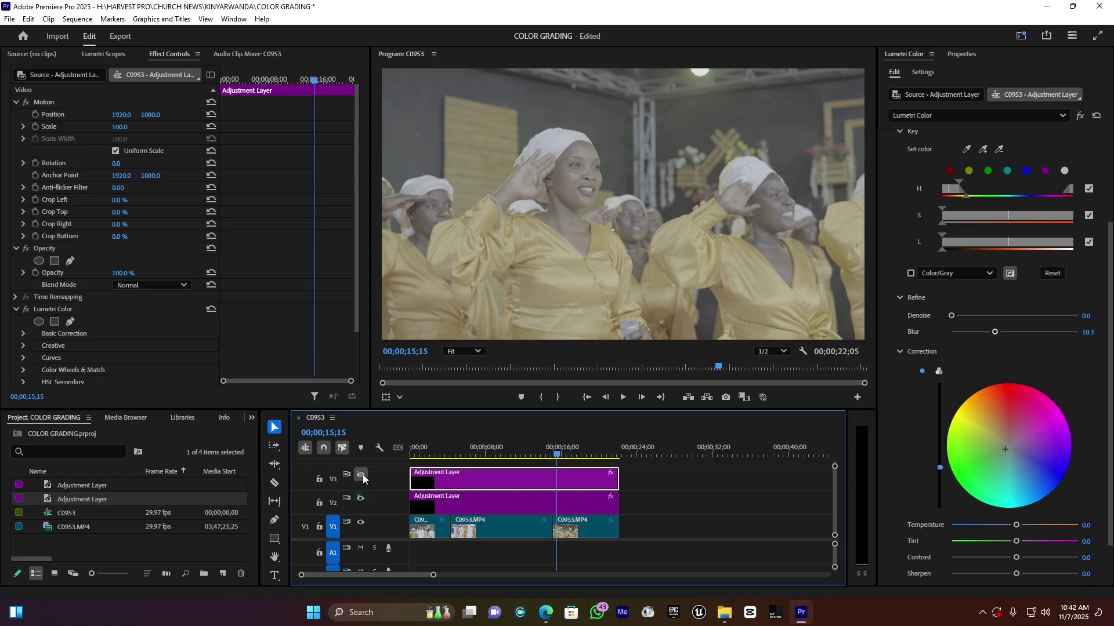
{"action": "left_click", "coordinate": [361, 475]}
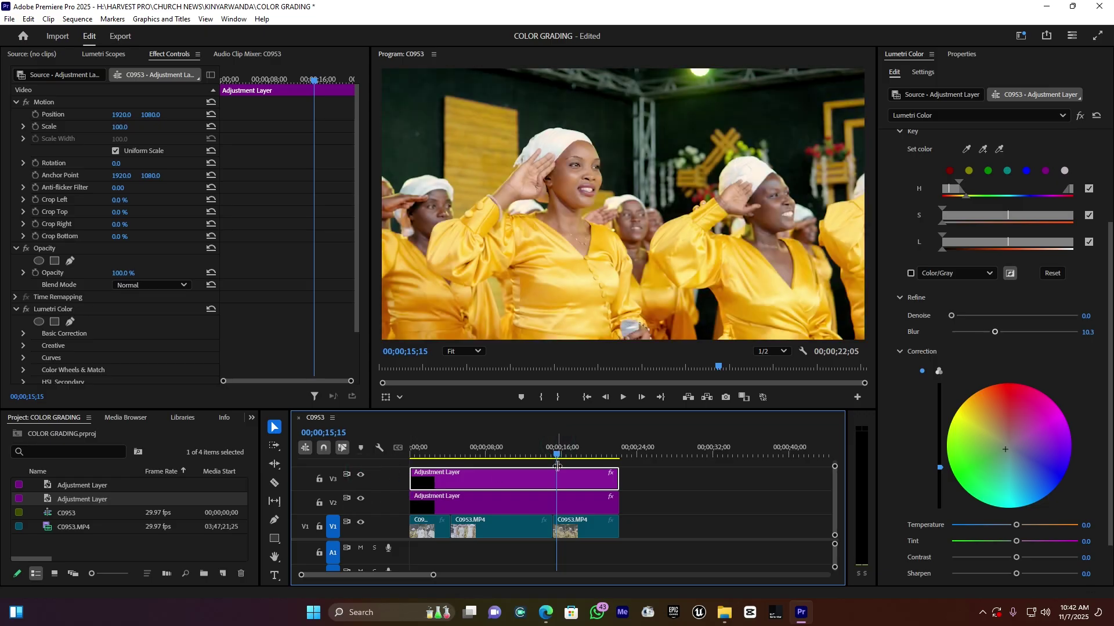